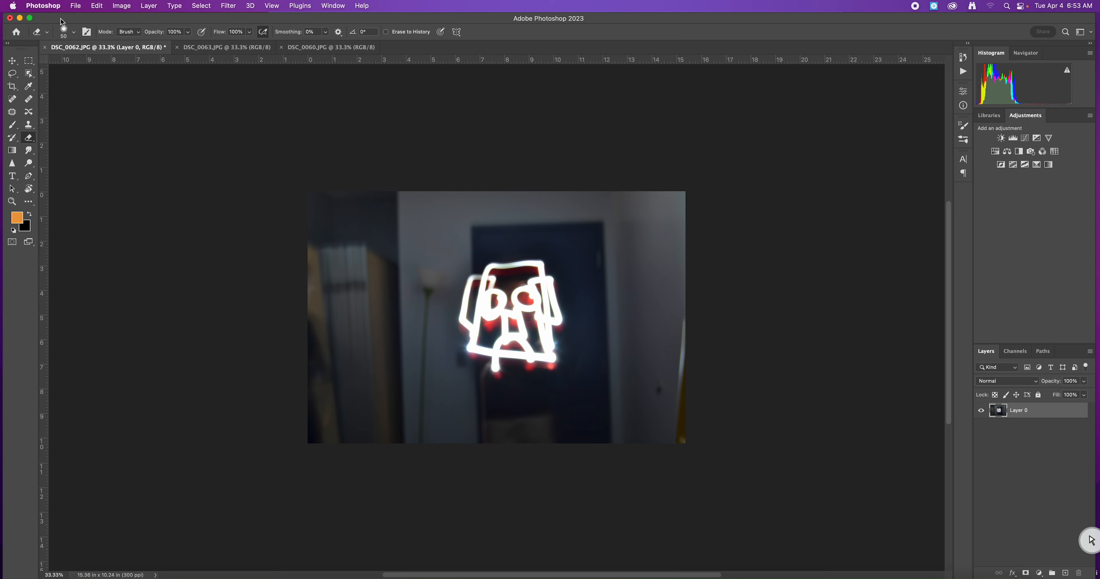
- Start a new document and choose the Landscape, 6 x 4 photo preset
left_click(76, 6)
left_click(19, 35)
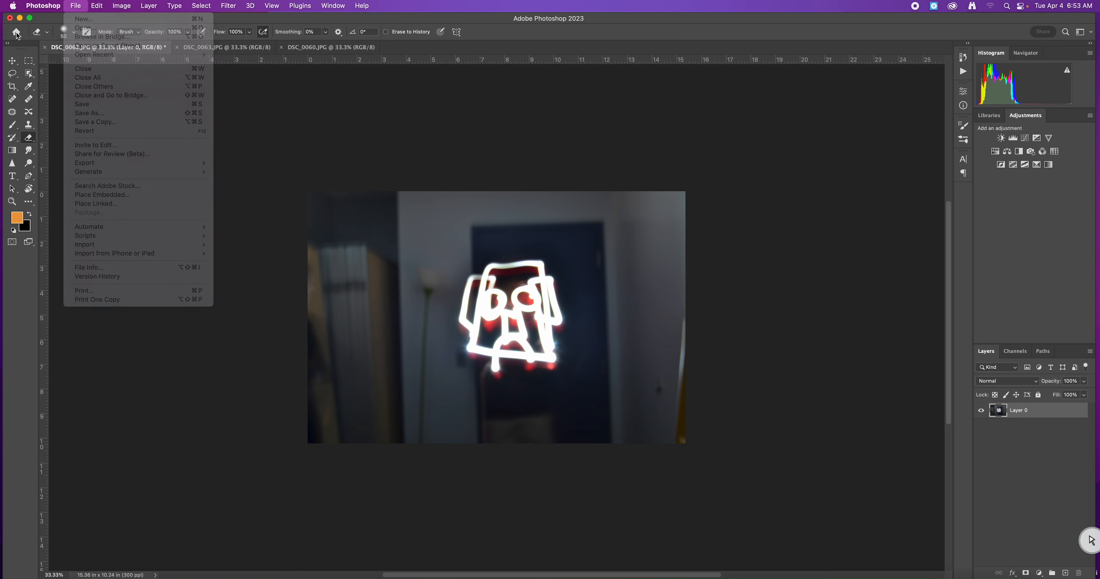
left_click(14, 33)
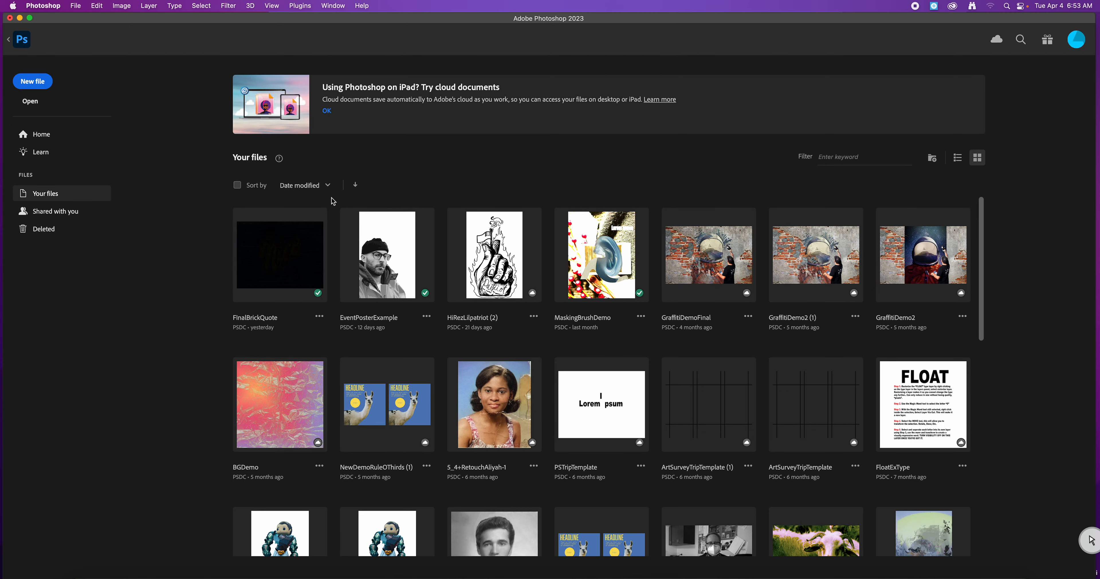
left_click(34, 81)
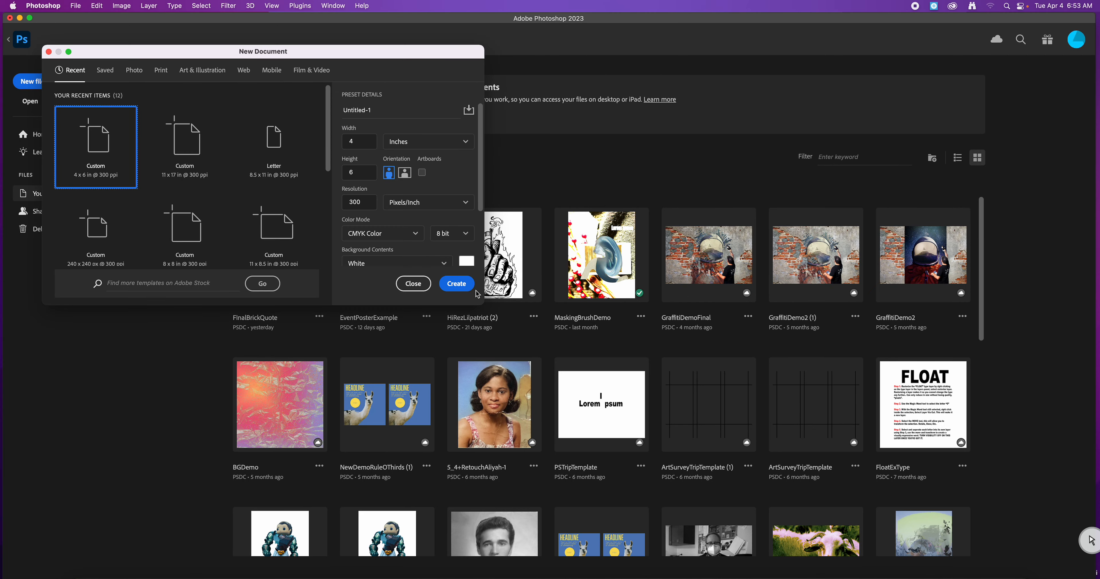
left_click_drag(387, 51, 626, 152)
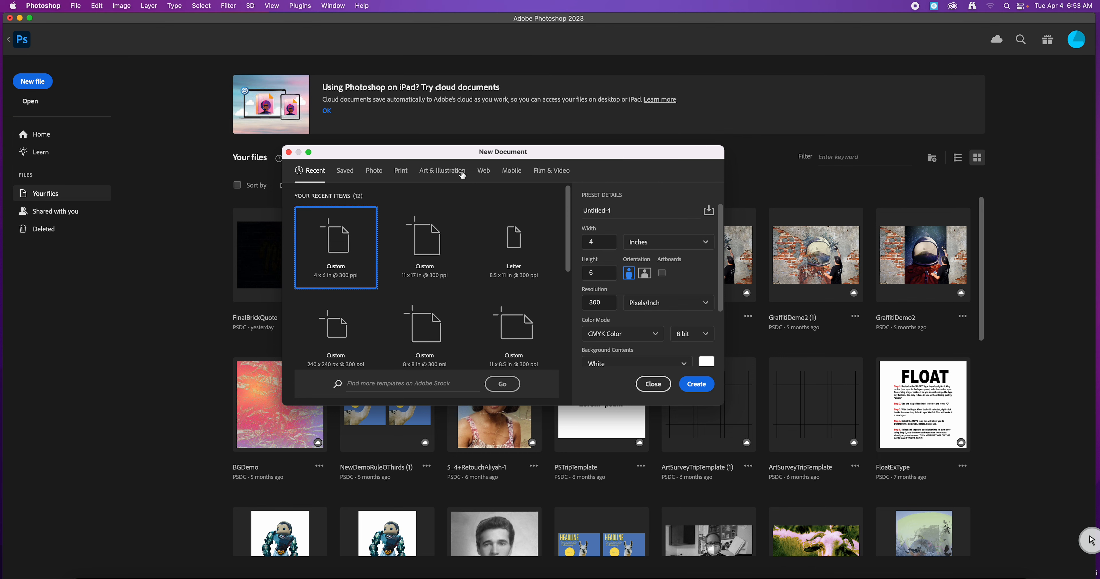
left_click(400, 170)
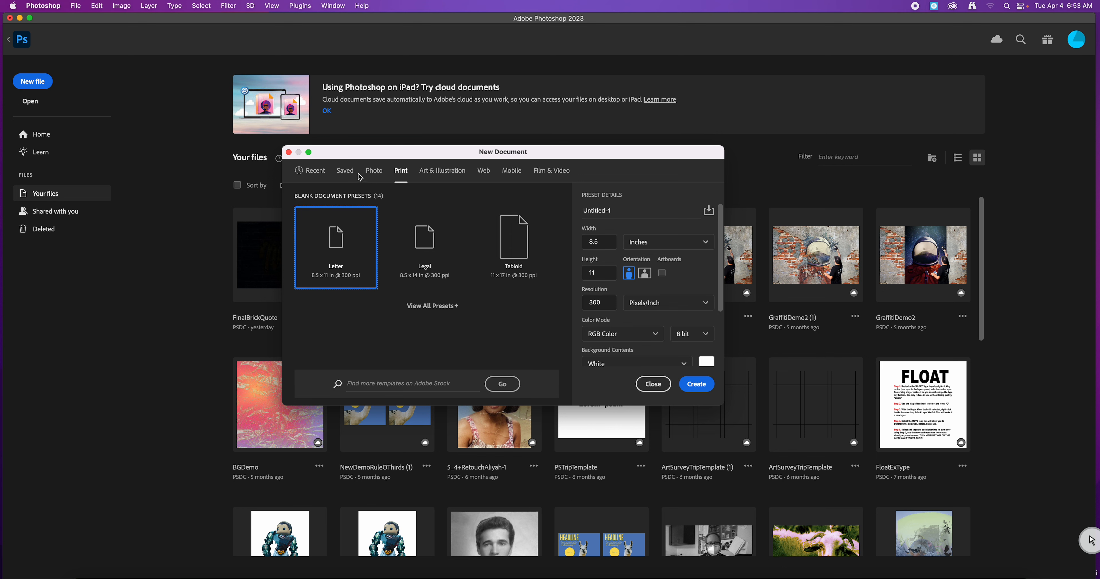
left_click(376, 171)
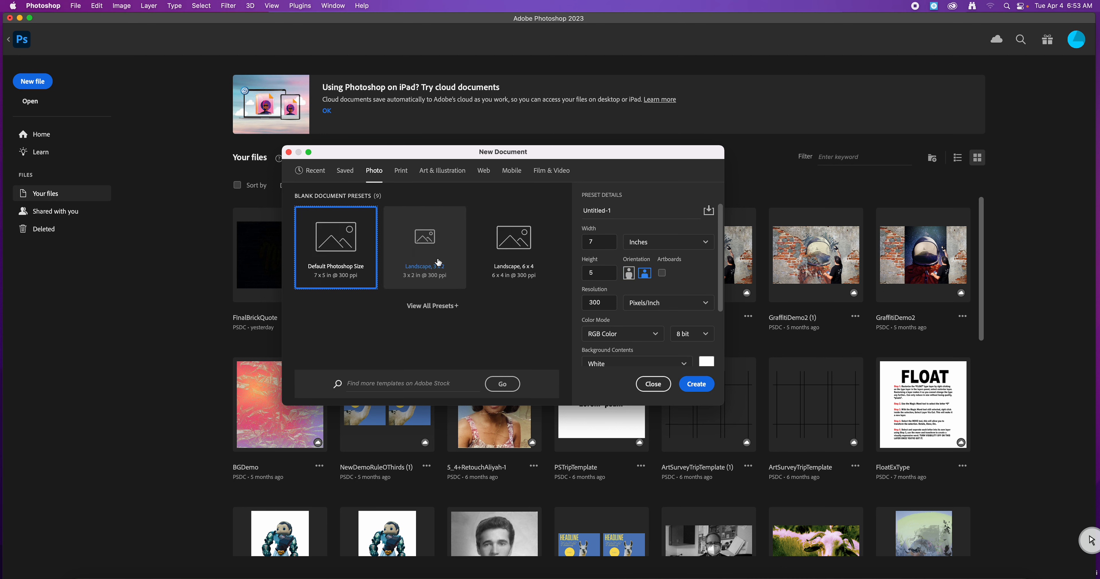
left_click(516, 253)
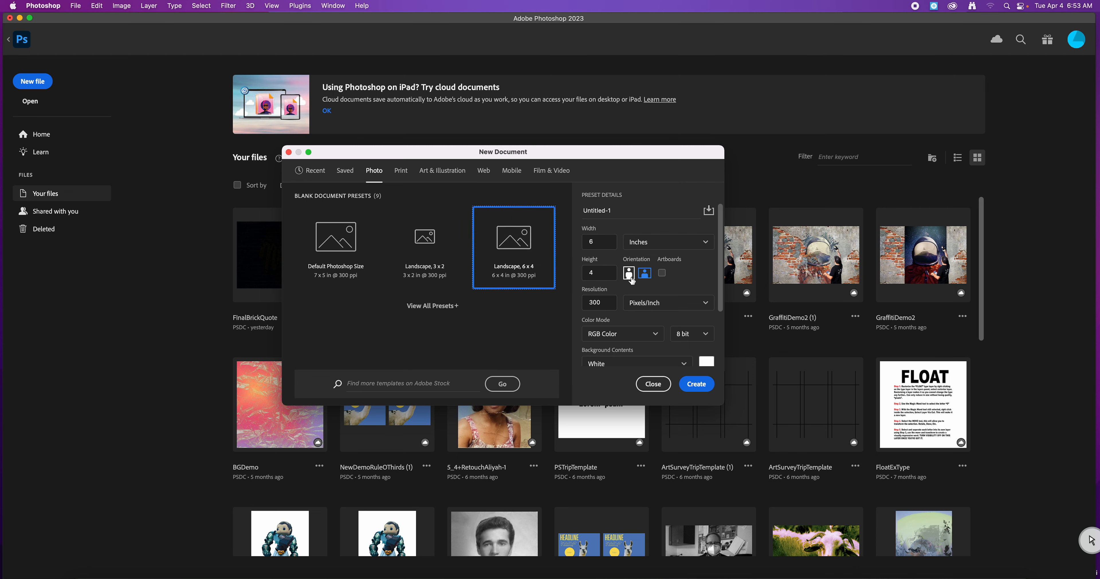
- Set the new document to portrait orientation with CMYK Color mode, and create it
left_click(629, 273)
left_click(647, 276)
left_click(635, 277)
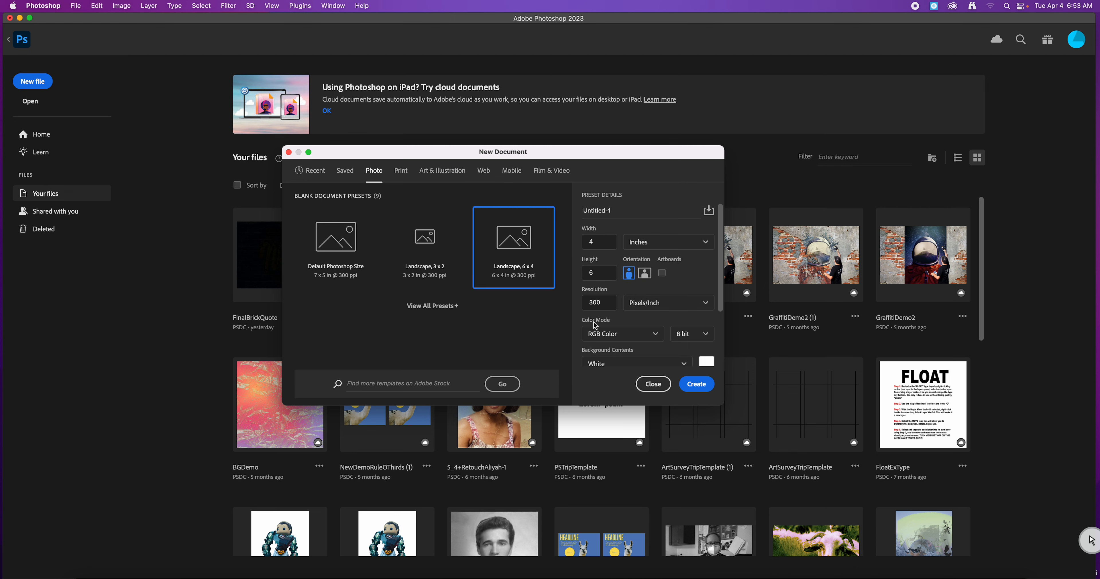
left_click(648, 335)
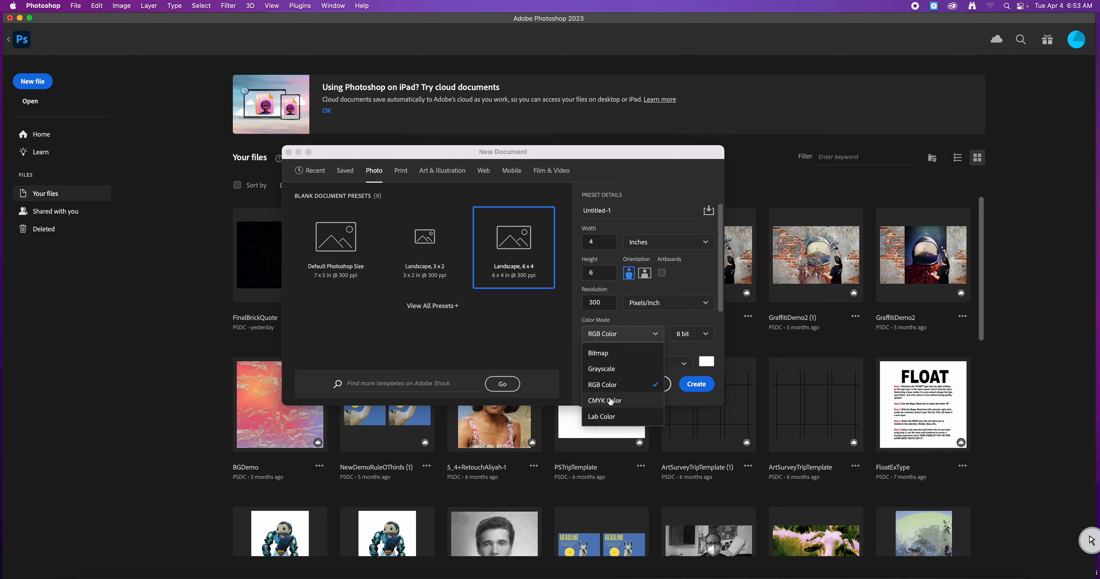
left_click(611, 400)
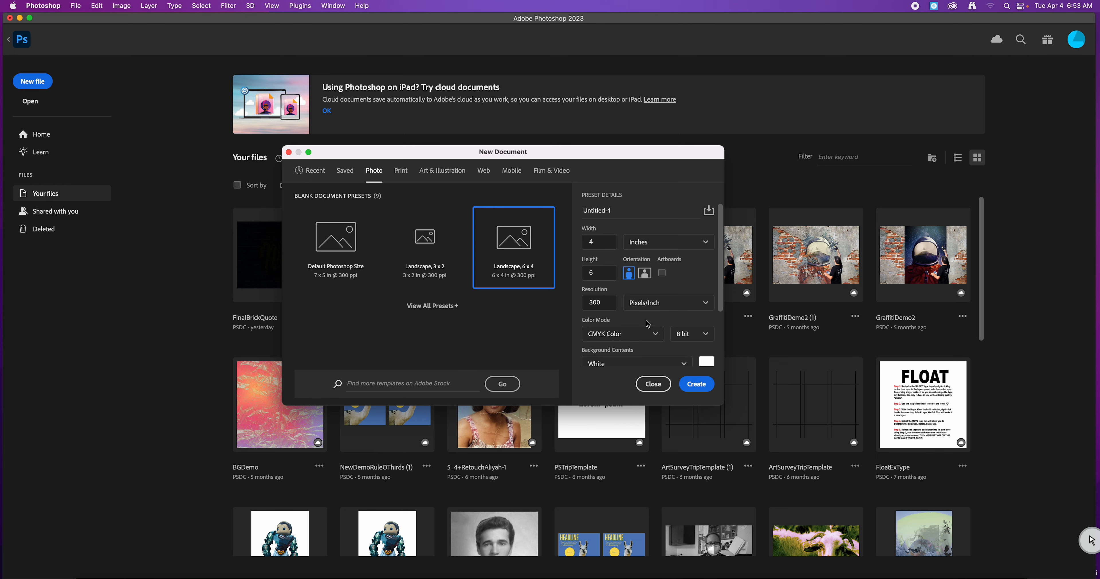
left_click(697, 384)
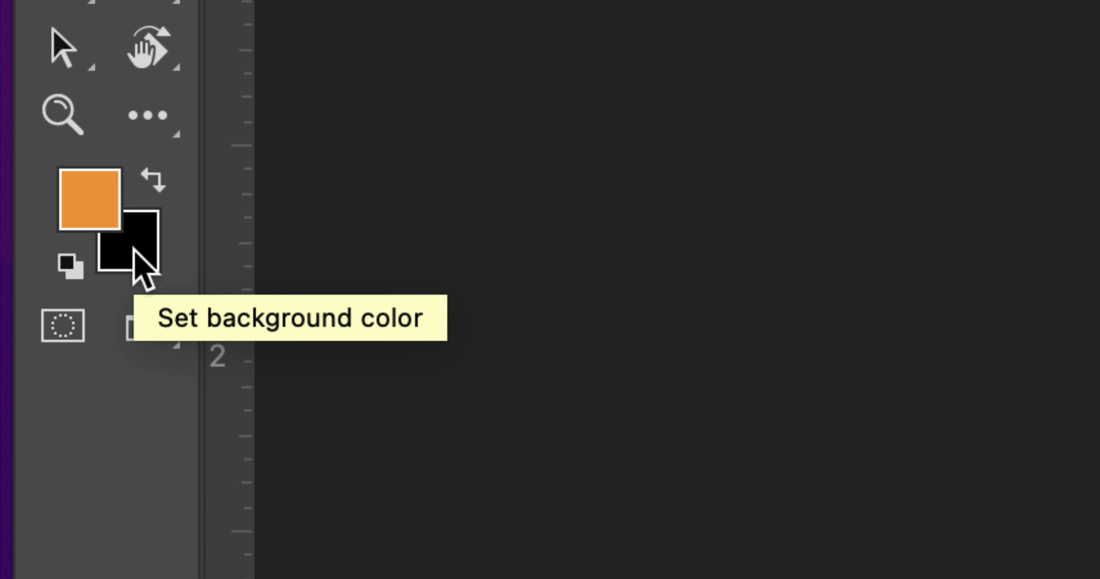
- Reset the colors to default, swap them to make black the background color, fill the canvas black, and unlock its Background layer
key("d")
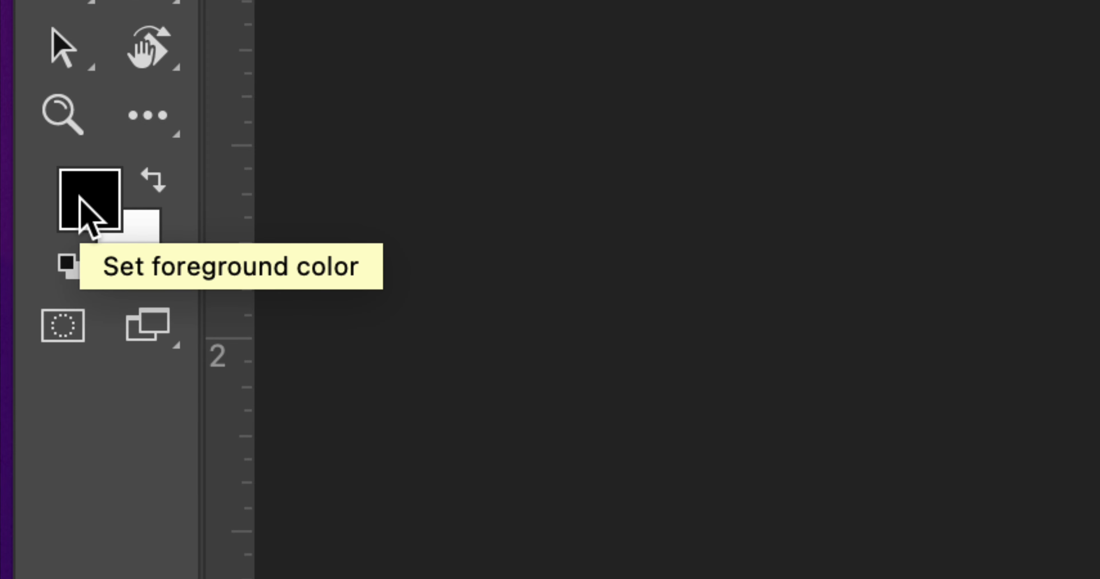
left_click(166, 179)
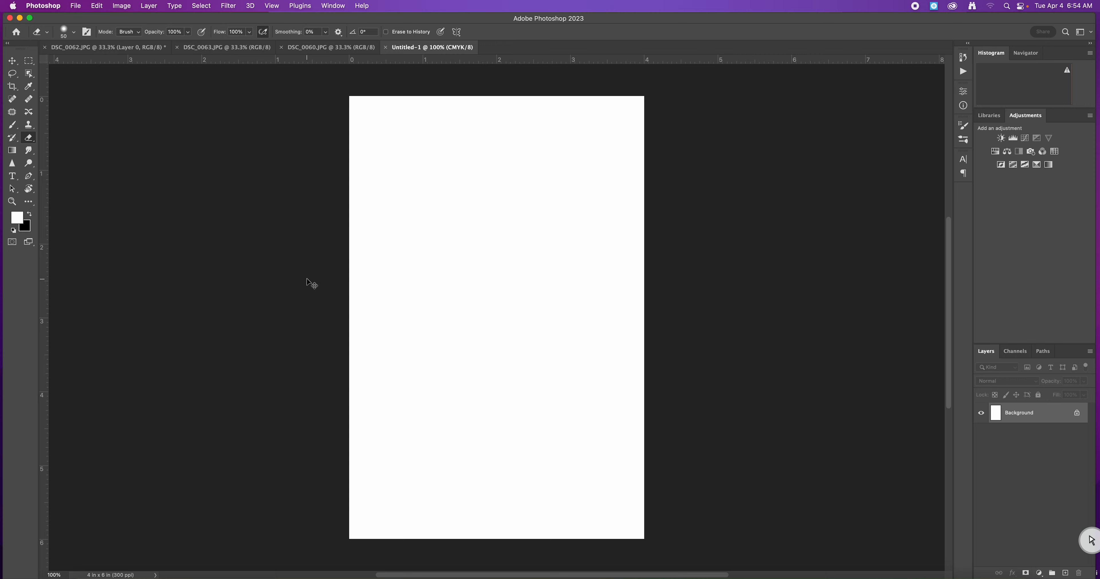
key("super+BackSpace")
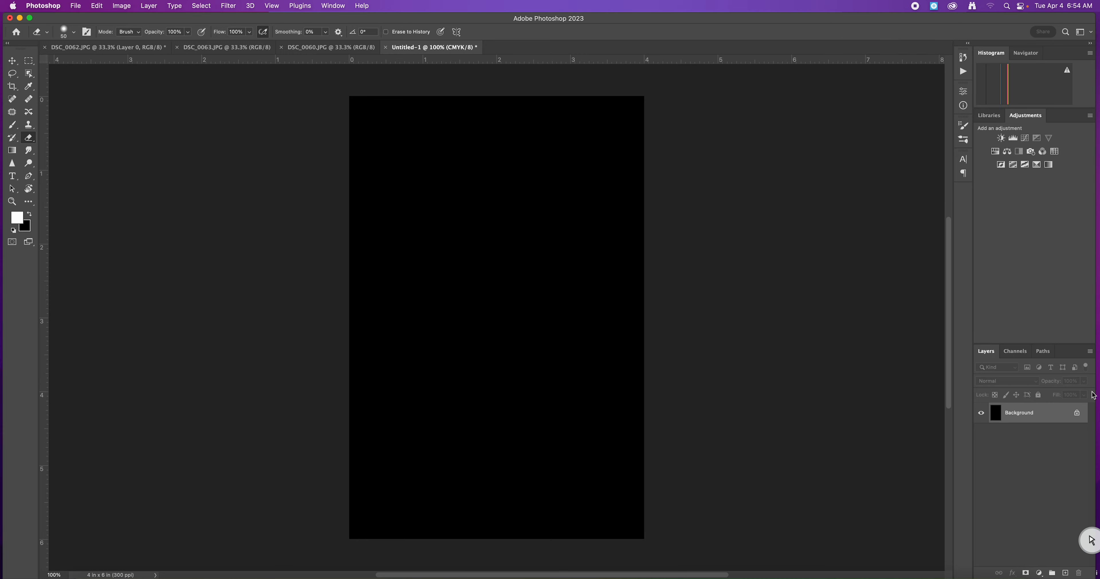
left_click(1077, 412)
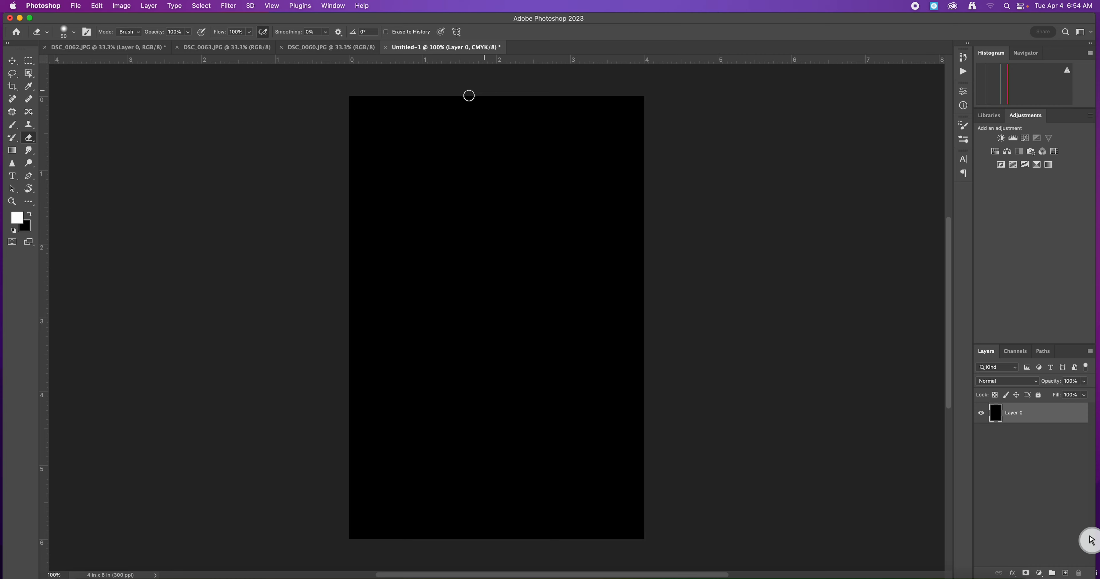
- Review the open light-painting photos, and unlock the Background layer of DSC_0060.JPG
left_click(340, 51)
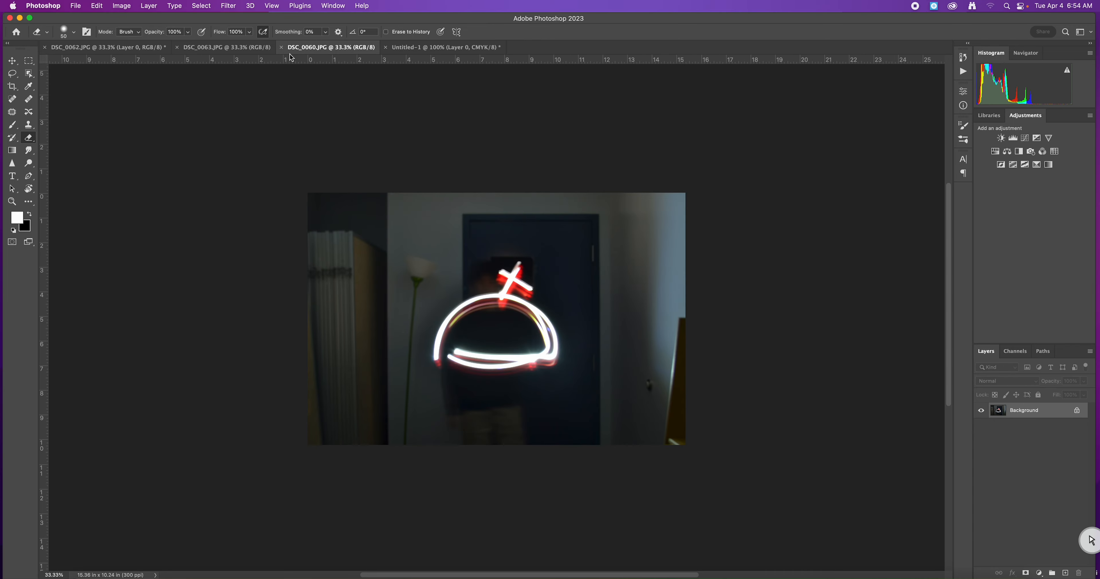
left_click(226, 48)
left_click(118, 49)
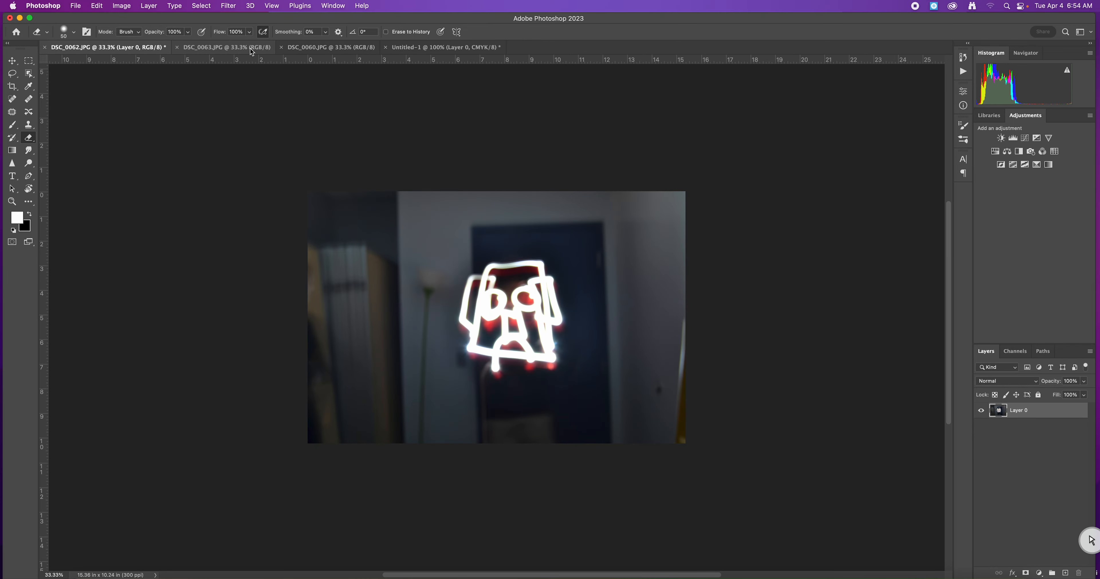
left_click(289, 48)
left_click(252, 48)
left_click(289, 48)
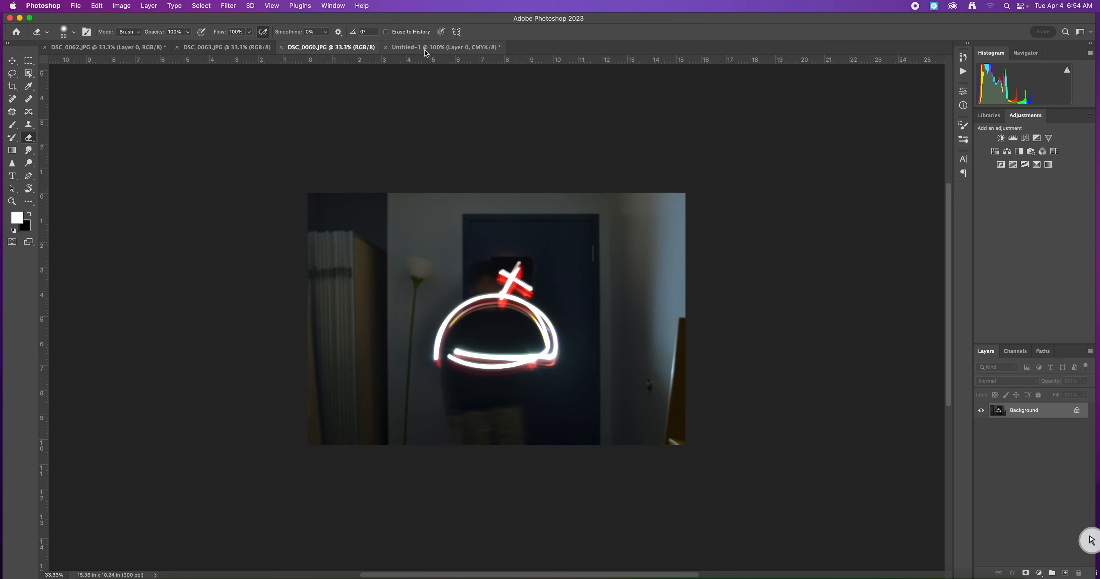
left_click(1077, 410)
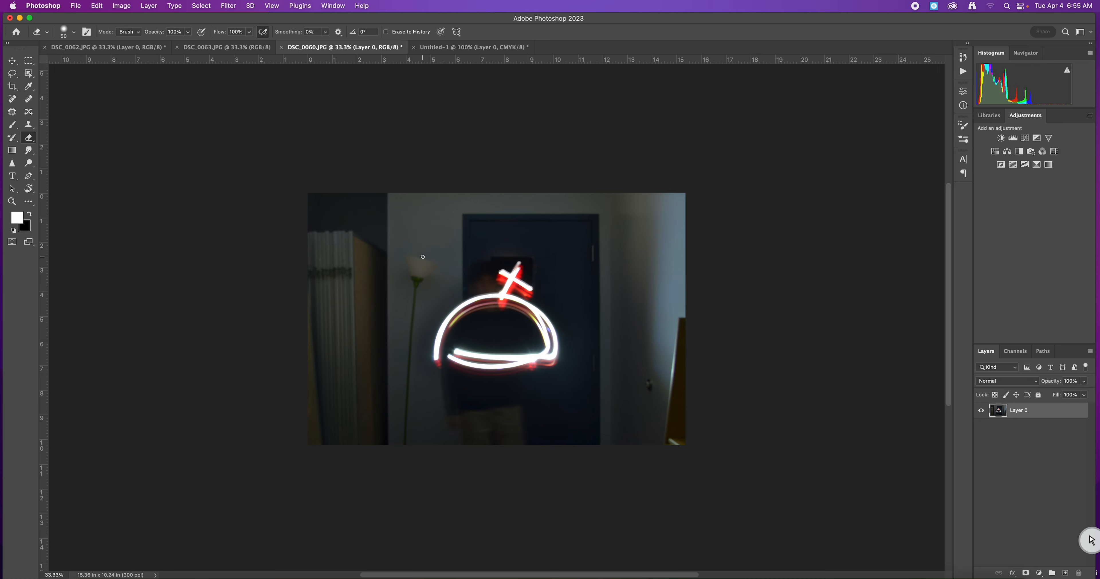
- Select the glowing dome and cross in DSC_0060.JPG with the Object Selection Tool
left_click(31, 76)
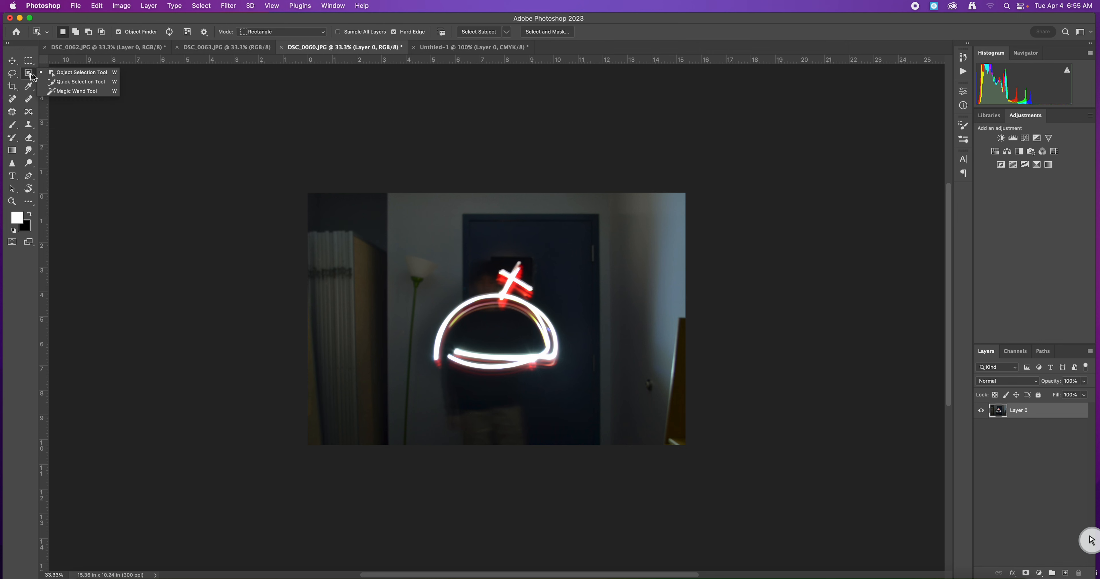
left_click(82, 76)
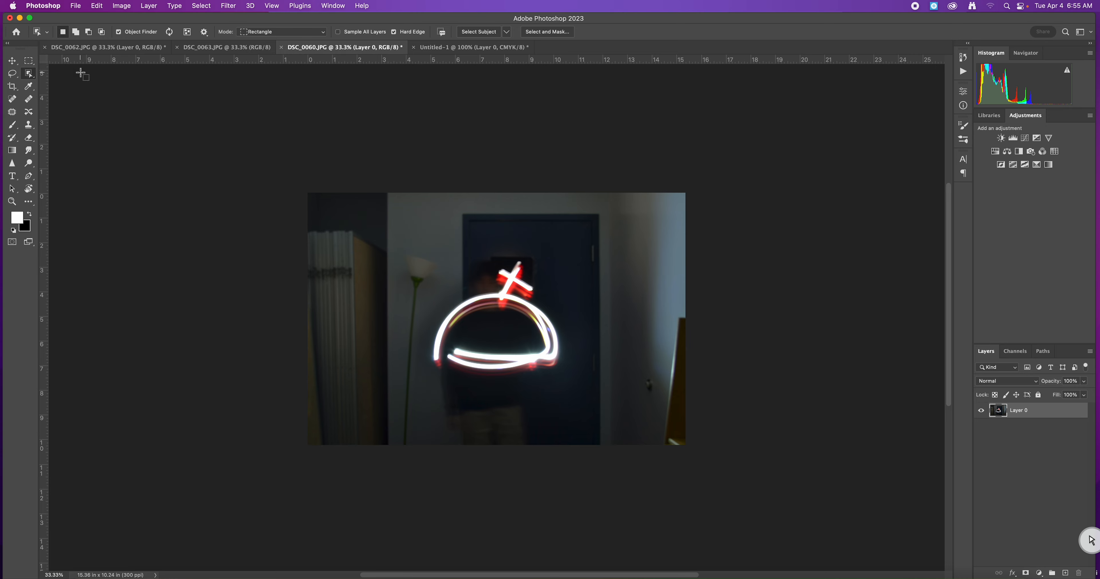
left_click_drag(412, 255, 577, 379)
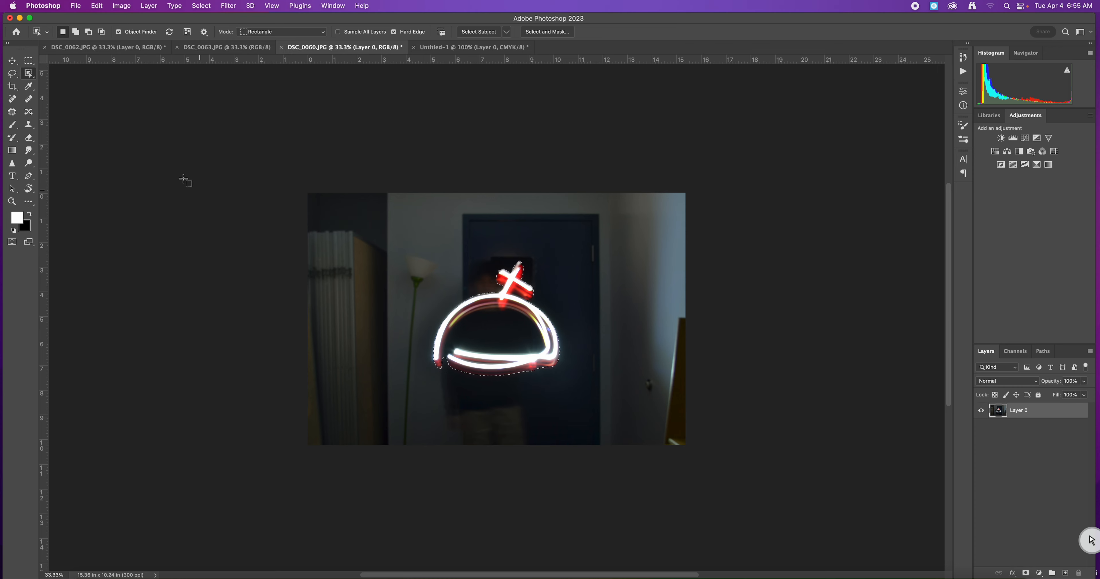
- Subtract the dark area inside the dome from the selection with the Magic Wand Tool
right_click(29, 73)
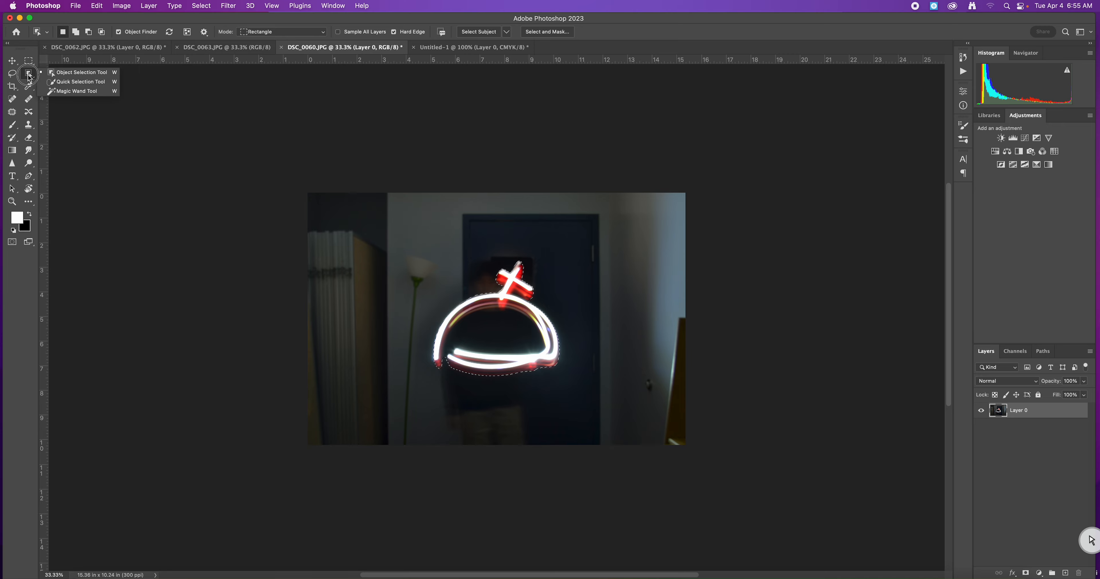
left_click(72, 95)
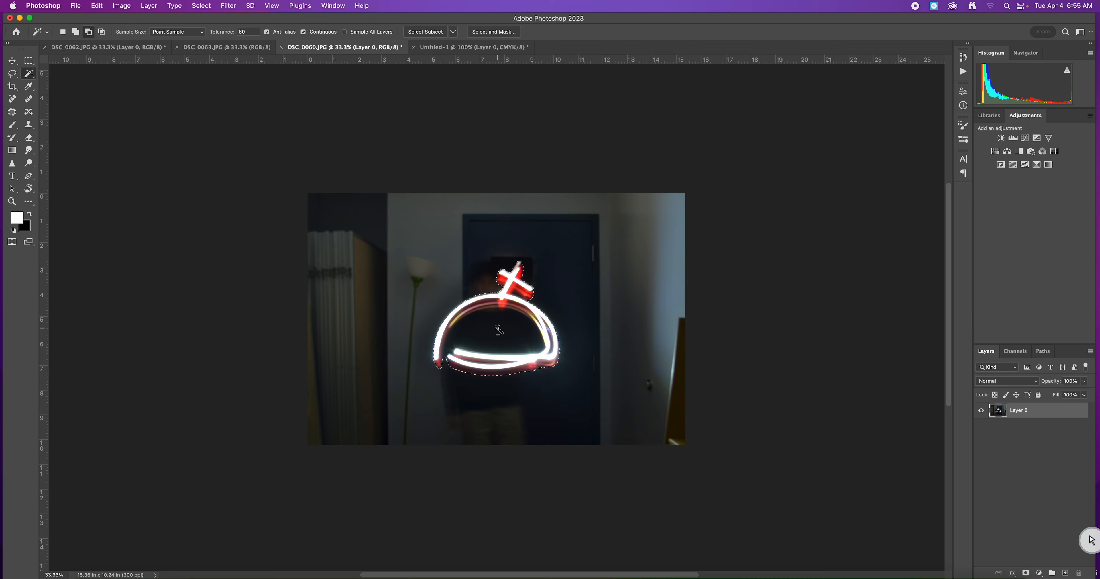
left_click(499, 331, "alt")
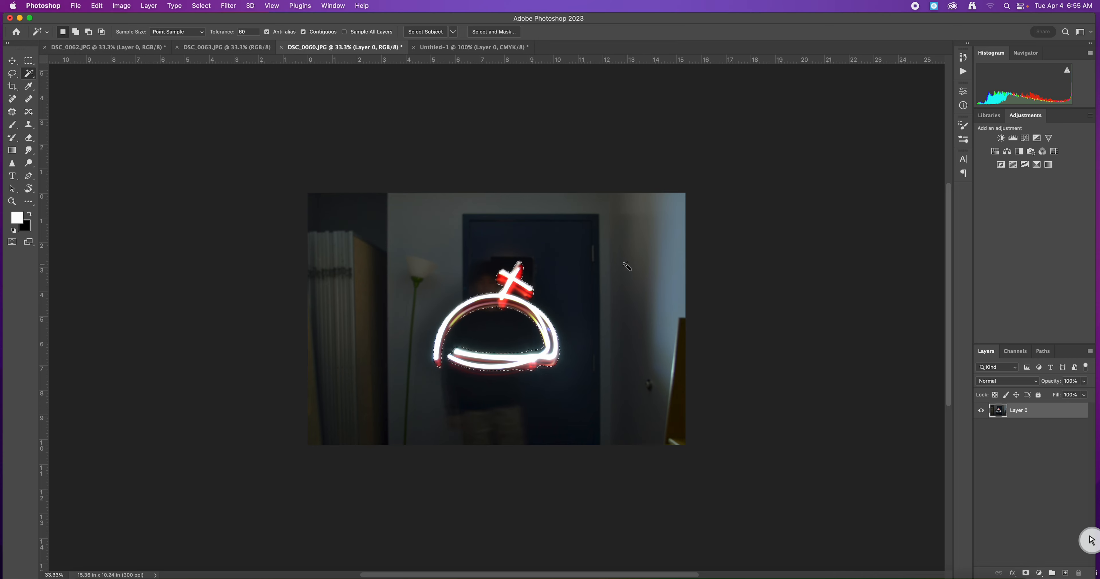
- Open the dome selection in Select and Mask, and enlarge the selection brush to size 45
left_click(498, 32)
key("super+plus")
key("super+plus")
key("bracketright")
key("bracketright")
key("bracketright")
key("bracketright")
key("bracketright")
key("bracketright")
key("bracketright")
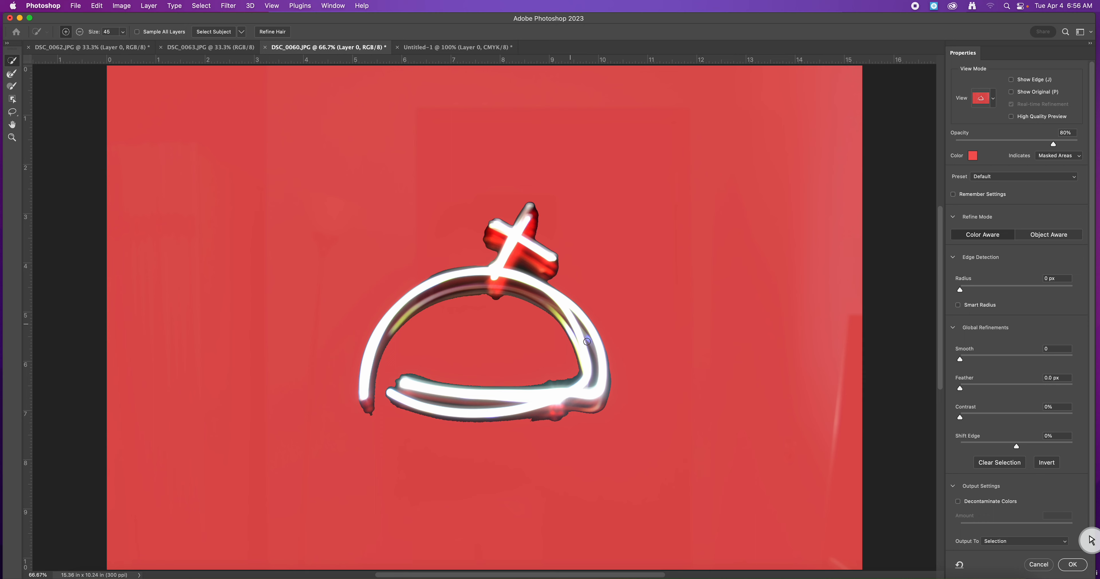
left_click(994, 100)
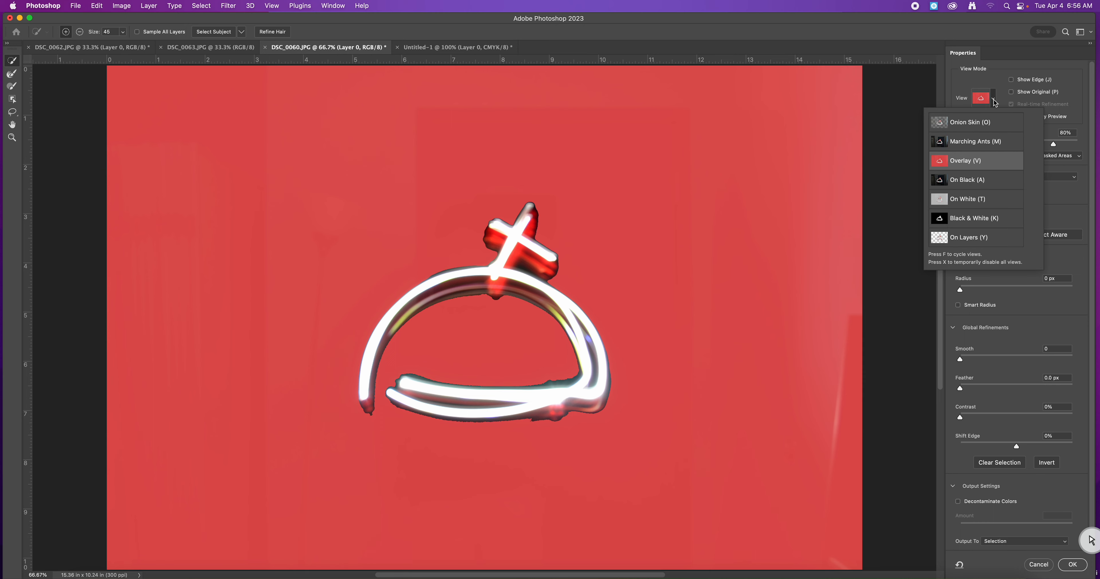
left_click(994, 101)
left_click(994, 101)
left_click(995, 104)
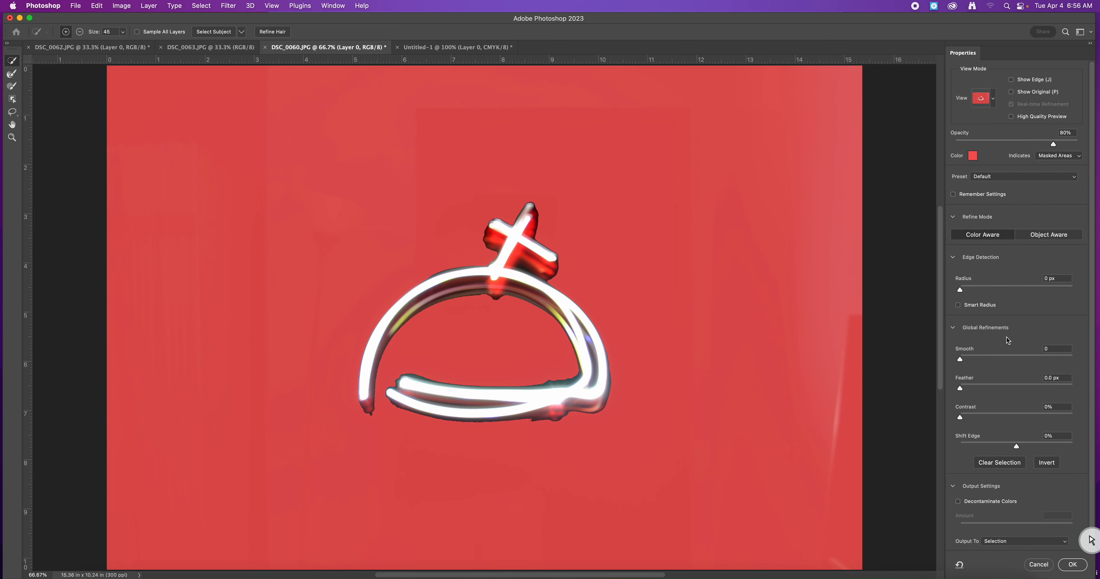
- Refine the selection edge with Smooth at 13 and a feather of more than 20 px
left_click_drag(962, 359, 998, 390)
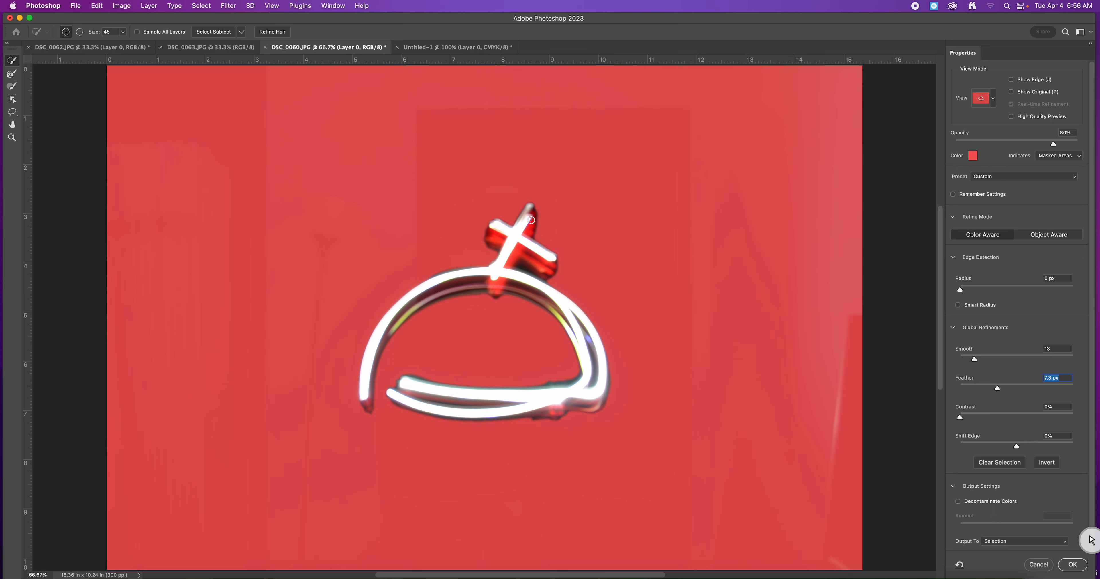
left_click_drag(997, 389, 930, 388)
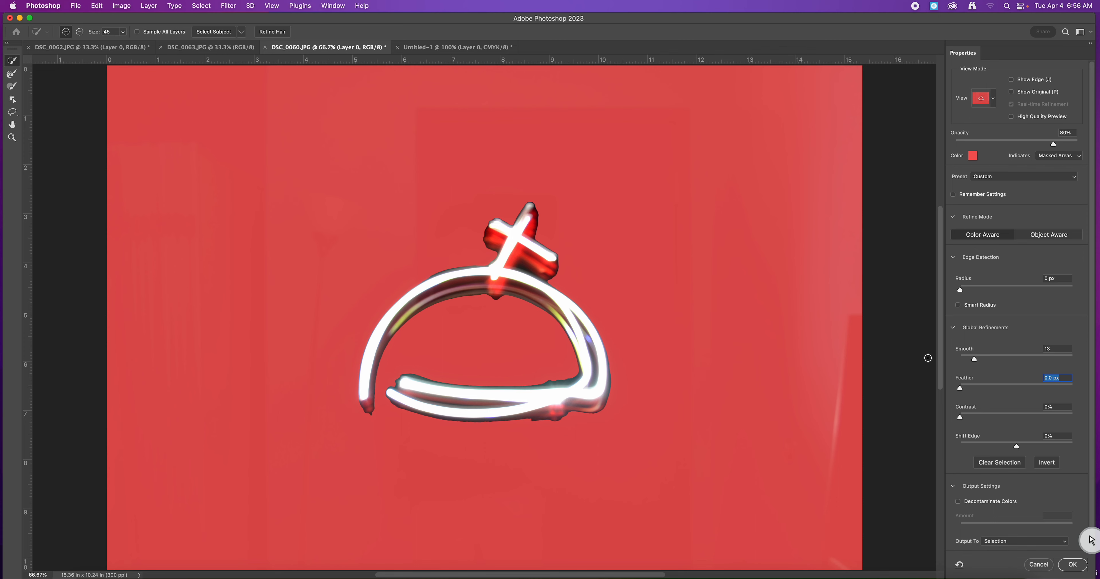
left_click_drag(959, 387, 1013, 386)
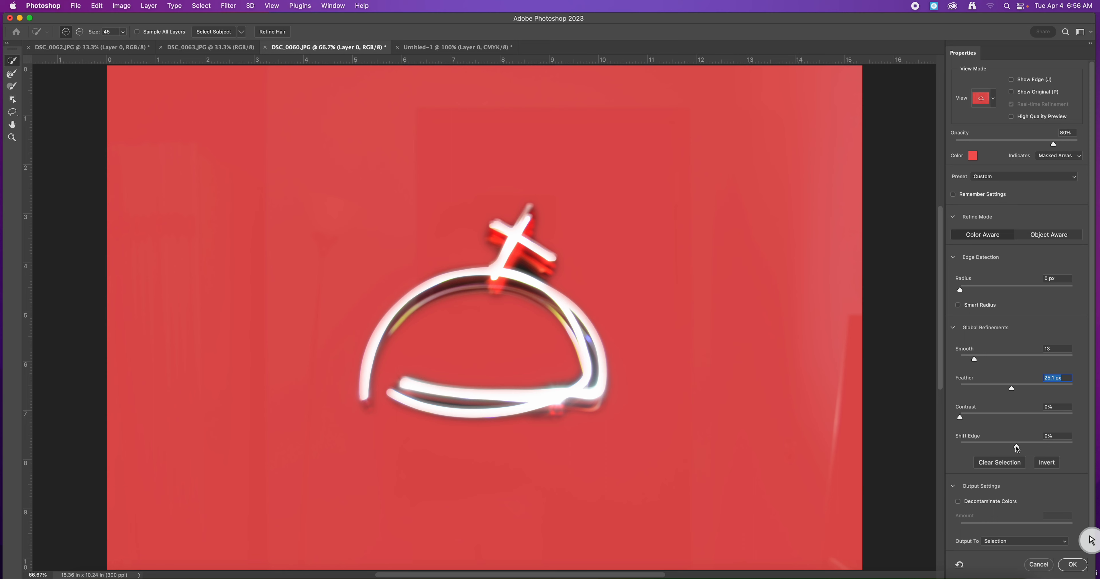
mouse_move(1018, 447)
left_mouse_down()
mouse_move(1038, 447)
mouse_move(993, 446)
mouse_move(1014, 445)
left_mouse_up()
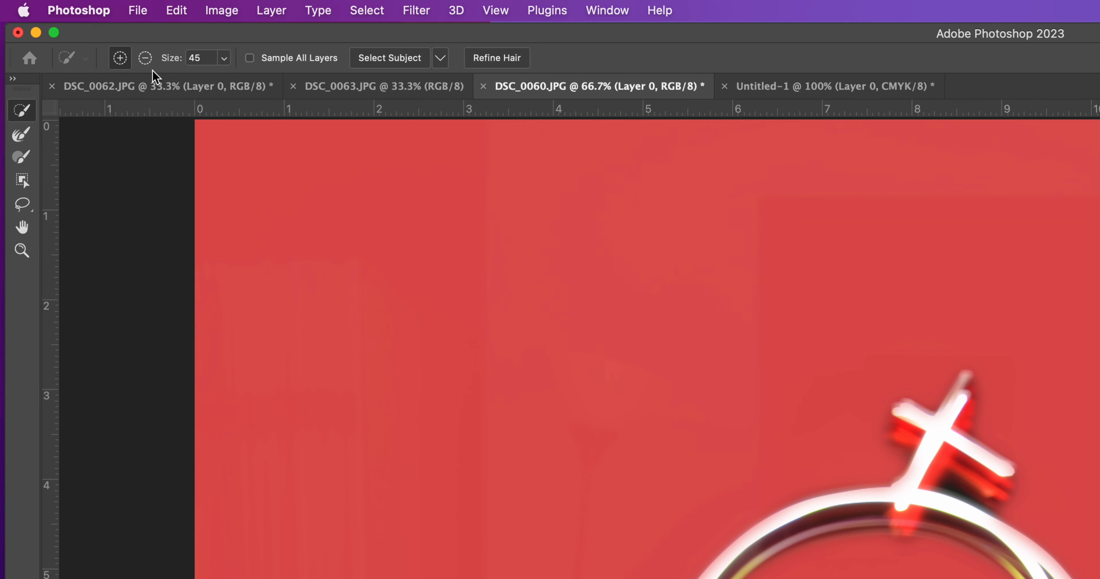
- Toggle the Select and Mask brush between subtracting from and adding to the selection
left_click(147, 61)
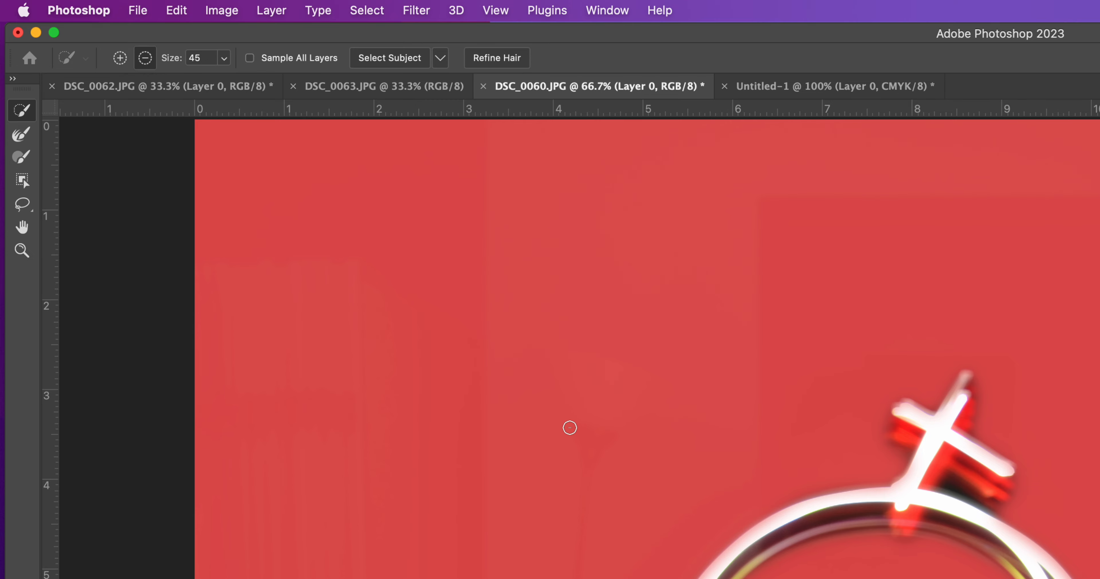
left_click(120, 59)
key("alt")
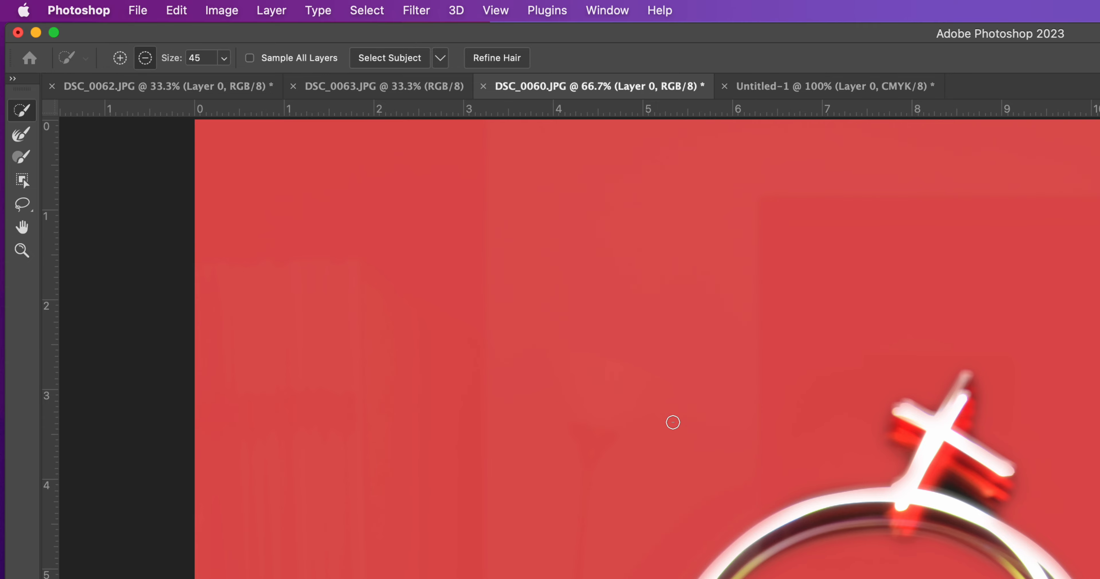
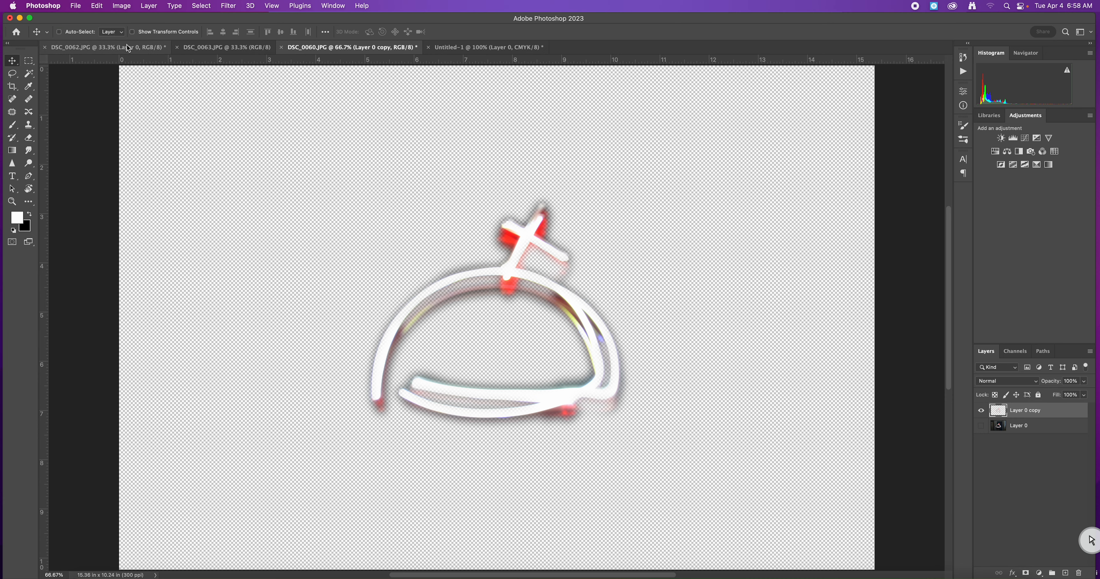
- Enable Auto-Select and Show Transform Controls for the Move Tool, and move the dome cutout into the Untitled-1 document
left_click(133, 32)
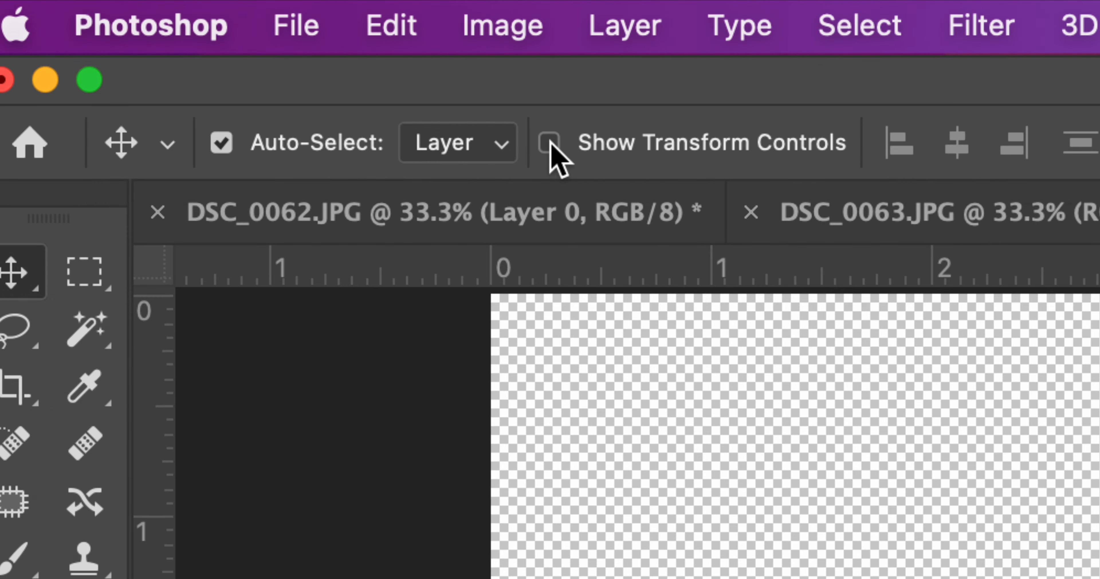
left_click(550, 143)
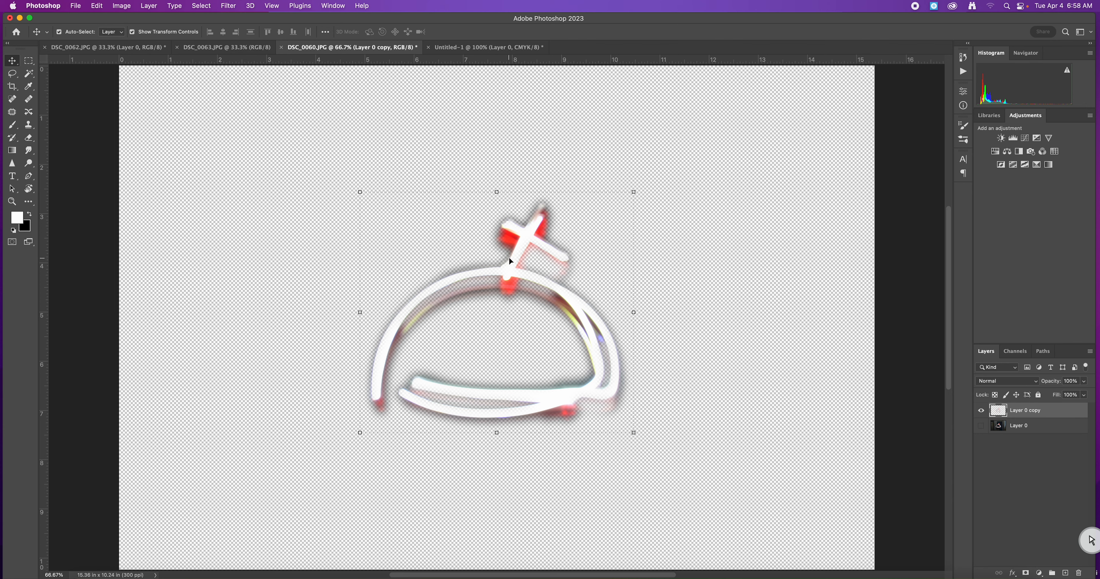
left_click_drag(511, 260, 476, 185)
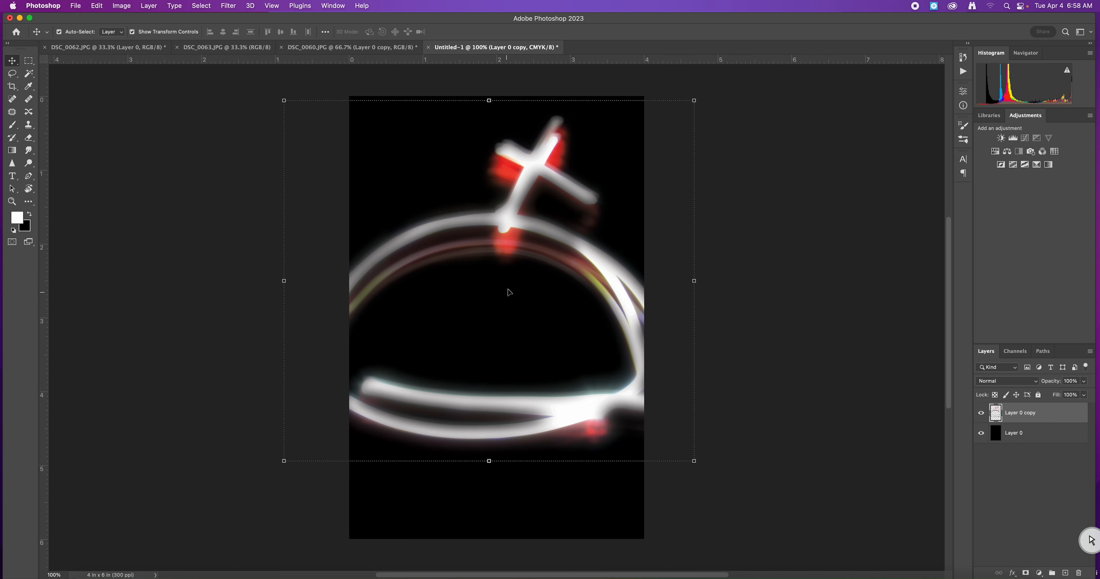
- Scale the dome cutout proportionally to about 2.05 x 1.8 in and centre it horizontally near the top of the black canvas
left_click_drag(695, 99, 558, 167)
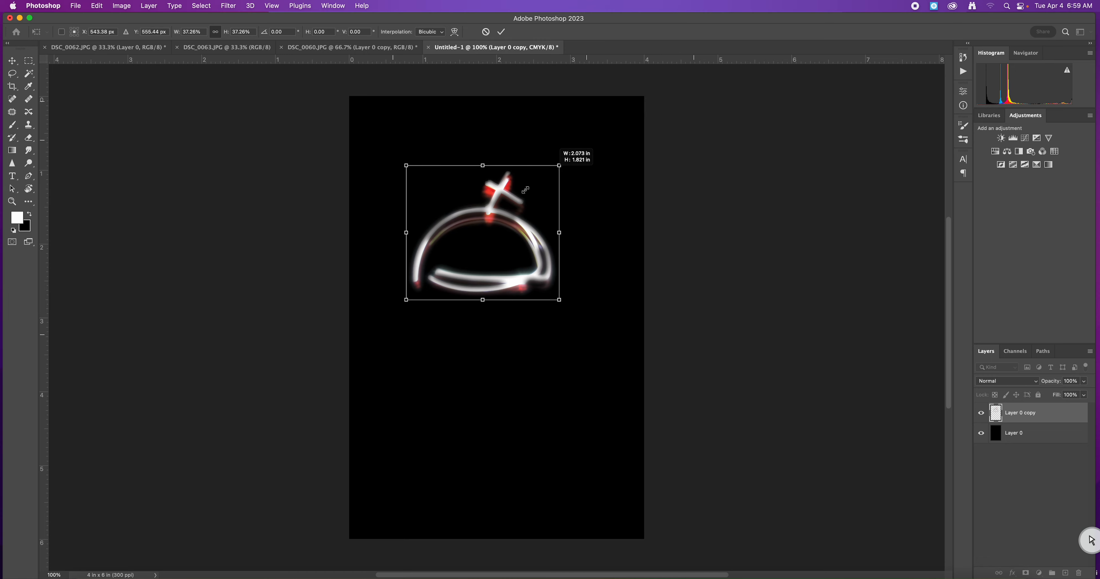
left_click_drag(486, 213, 501, 173)
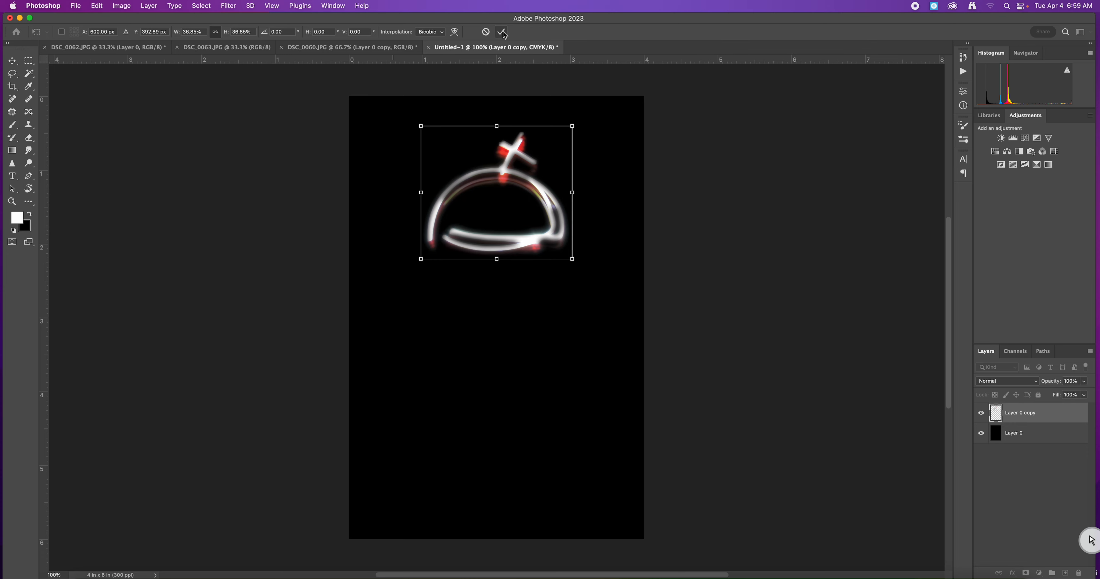
key("Return")
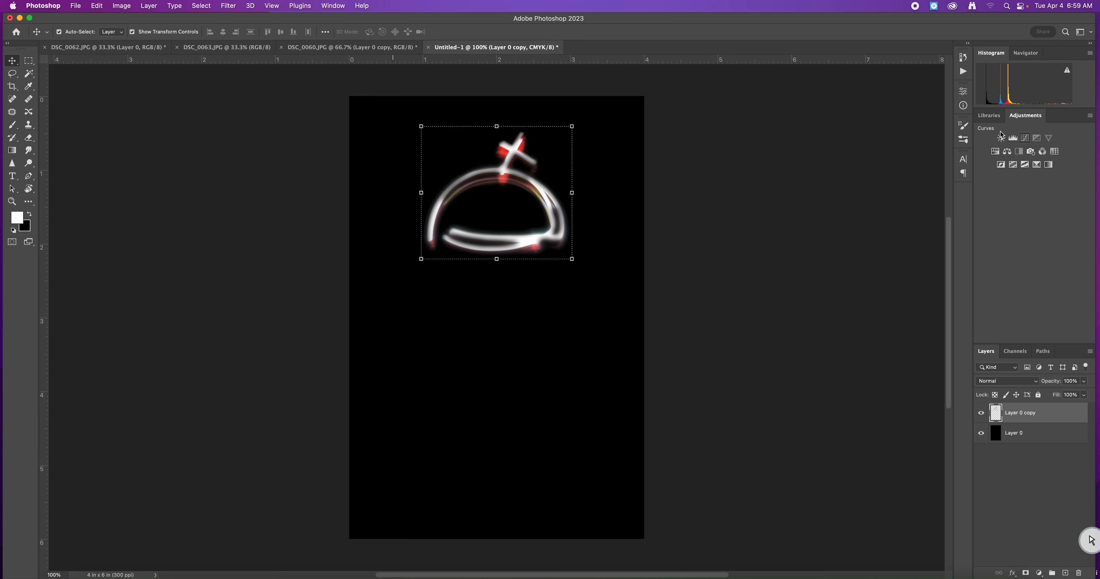
- Add a Curves adjustment layer, clip it to Layer 0 copy, and delete the adjustment again
left_click(1025, 138)
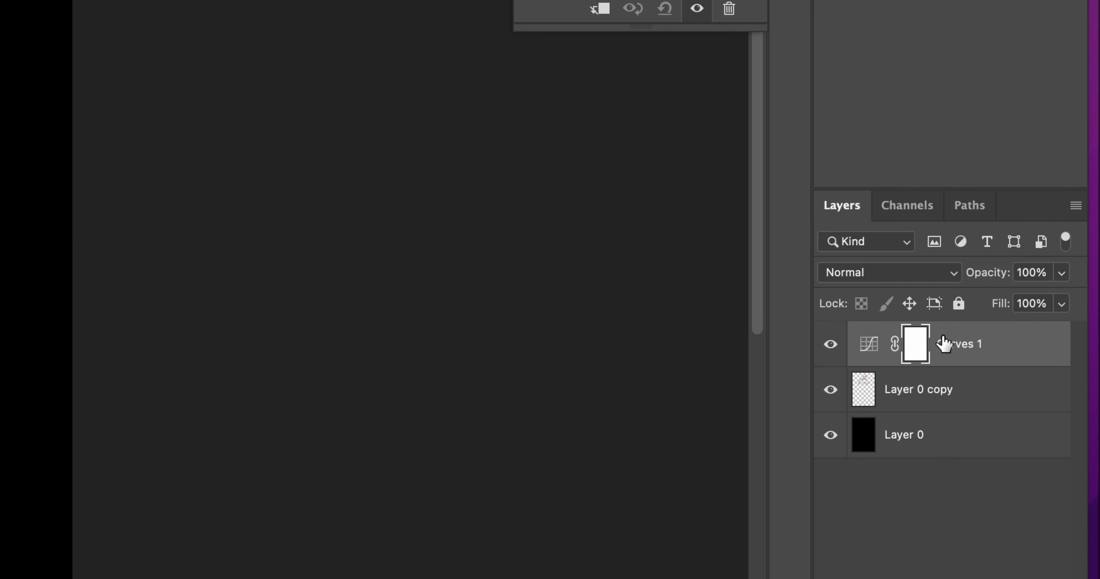
left_click(945, 390)
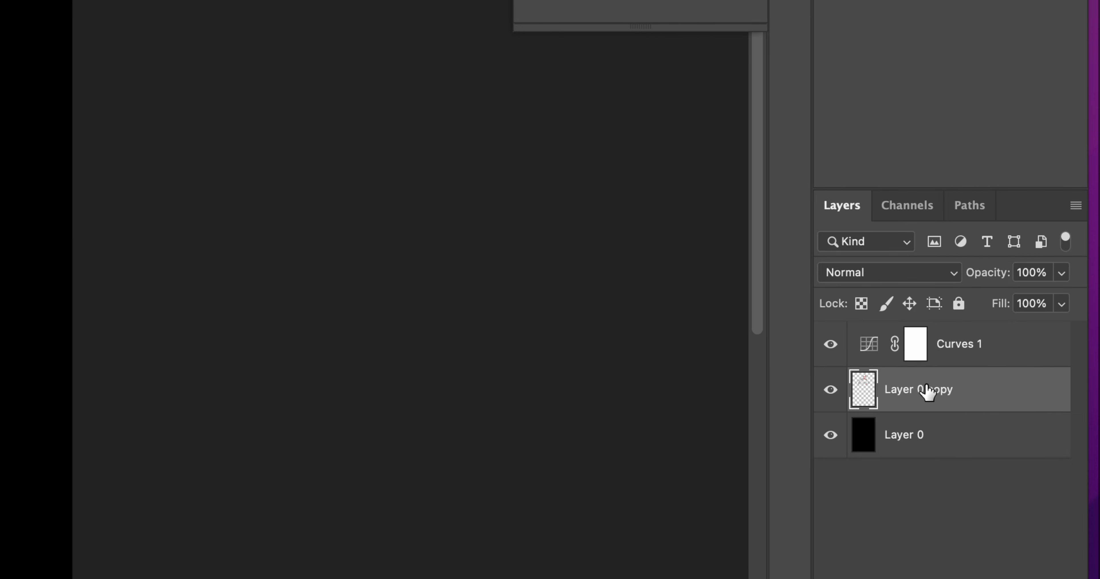
left_click(951, 360)
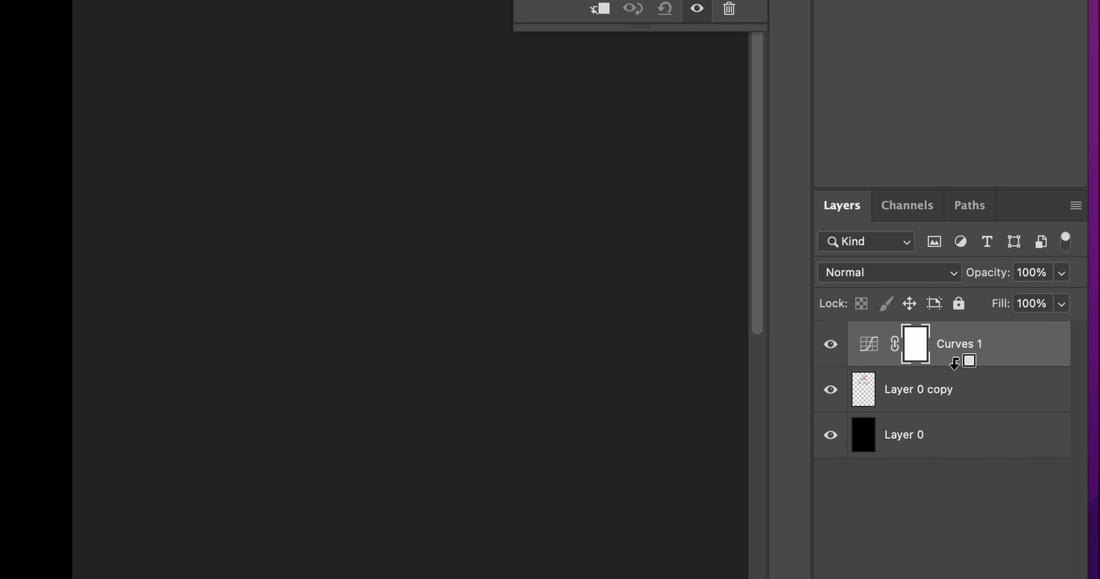
left_click(954, 363, "alt")
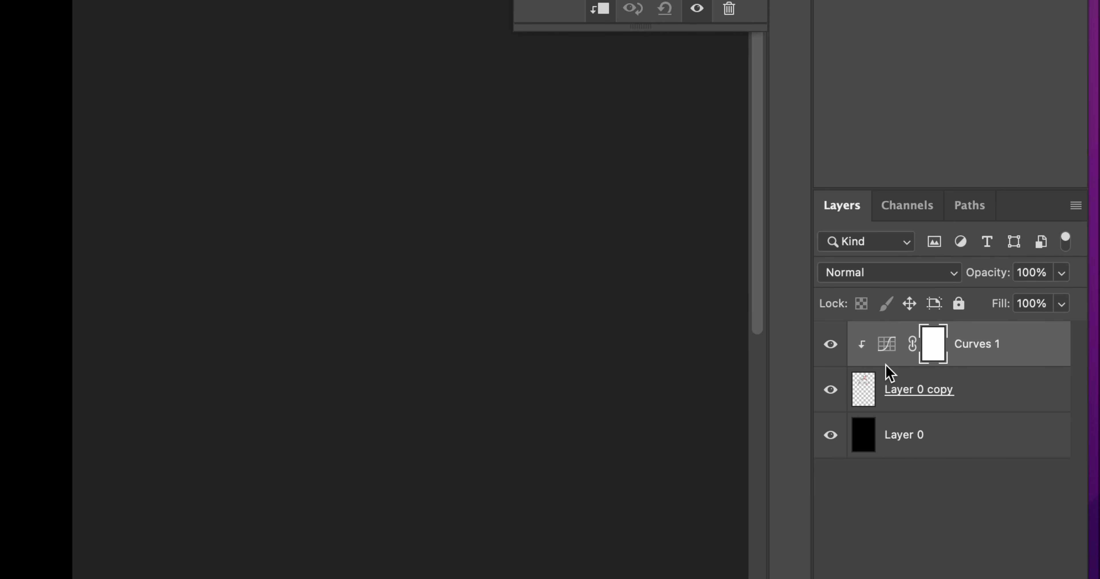
key("BackSpace")
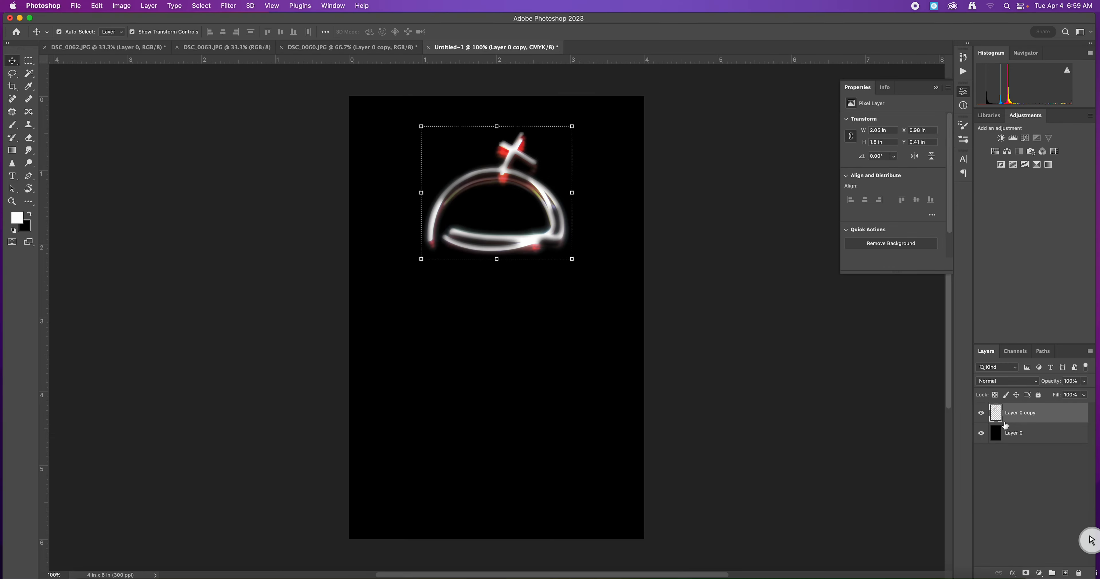
- Add a Curves adjustment layer with a clipping mask to the dome layer, and bend its curve to input 24, output 50
left_click(148, 6)
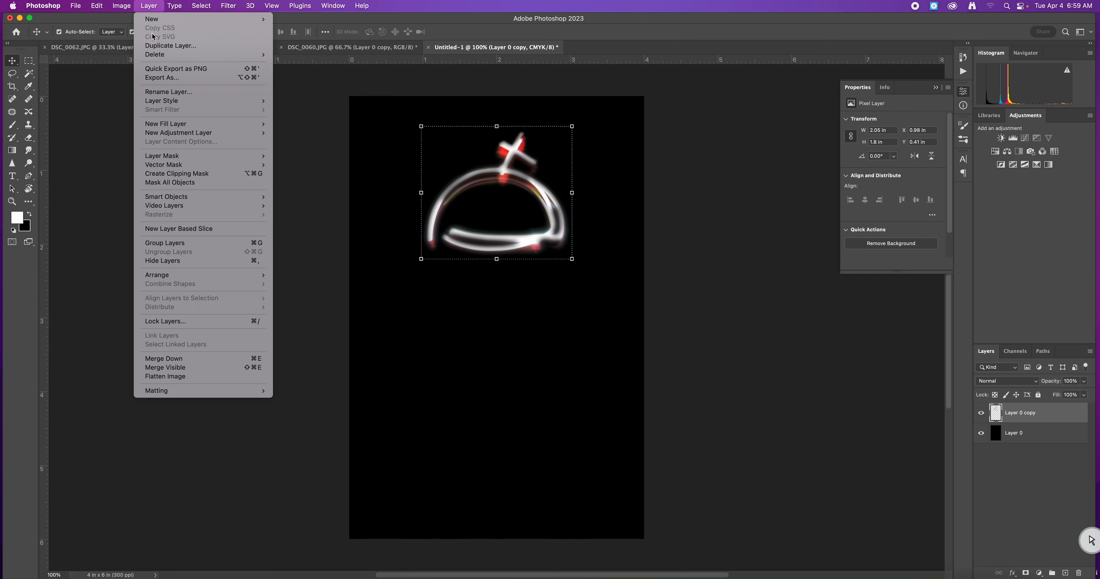
mouse_move(184, 137)
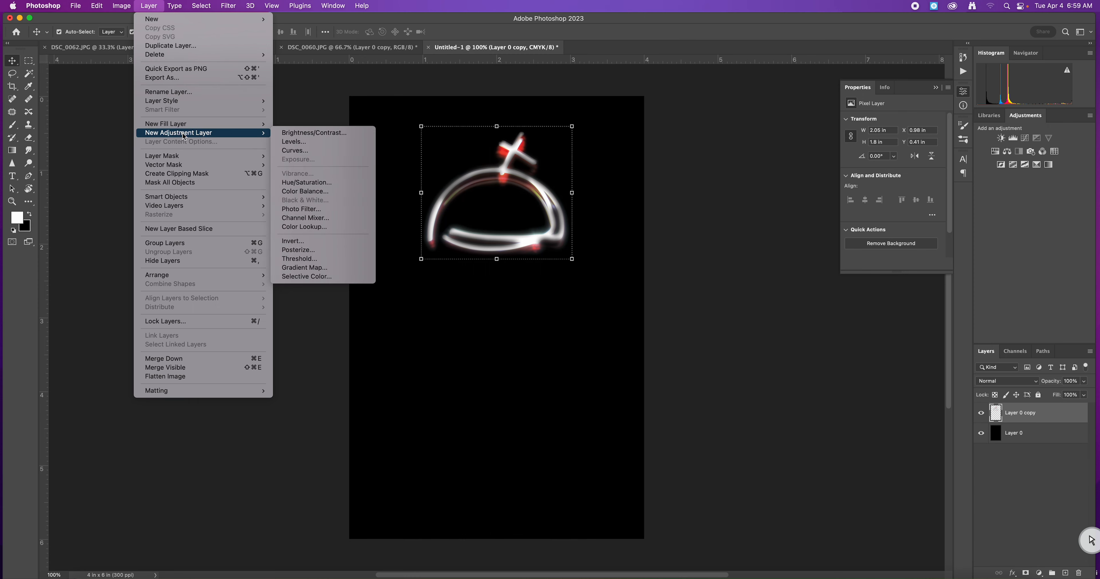
left_click(304, 150)
left_click_drag(218, 153, 517, 312)
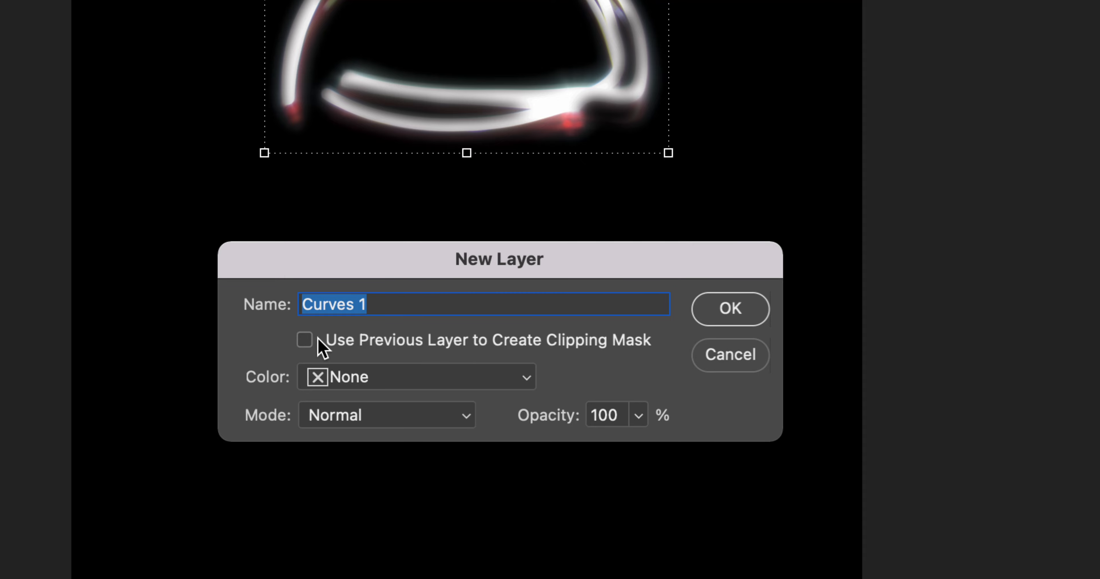
left_click(305, 340)
left_click(742, 315)
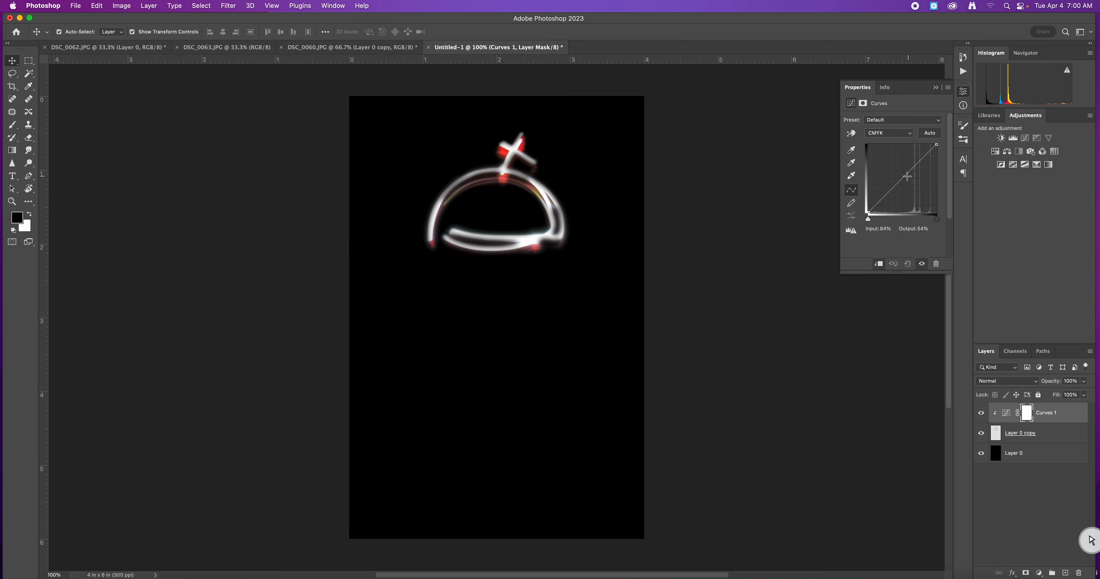
mouse_move(903, 179)
left_mouse_down()
mouse_move(885, 149)
mouse_move(873, 186)
mouse_move(899, 172)
mouse_move(884, 177)
left_mouse_up()
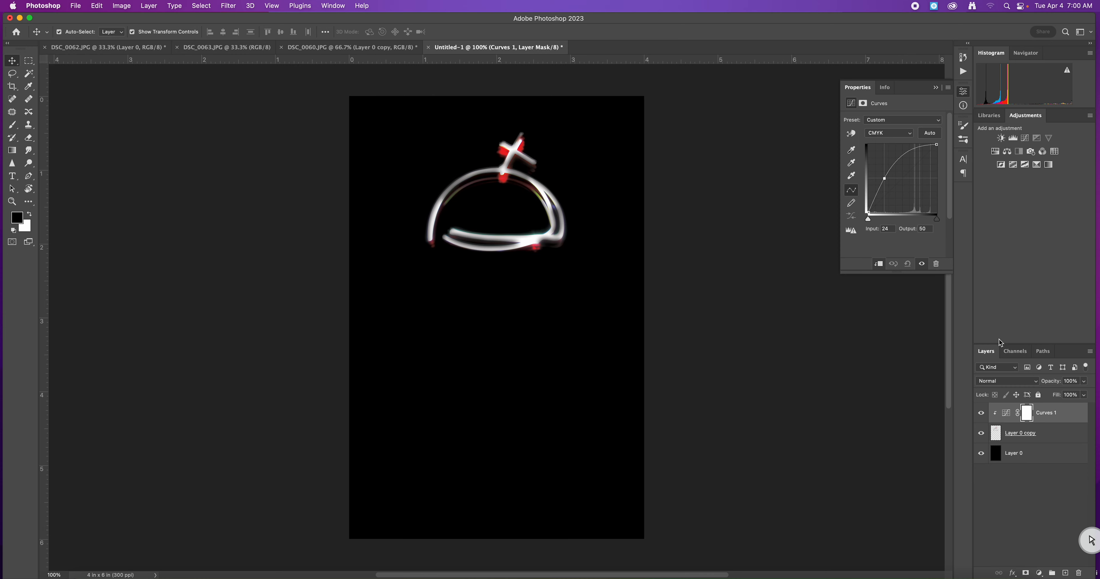
- Add an empty clipped layer directly above Layer 0 copy, beneath the Curves adjustment
left_click(1050, 437)
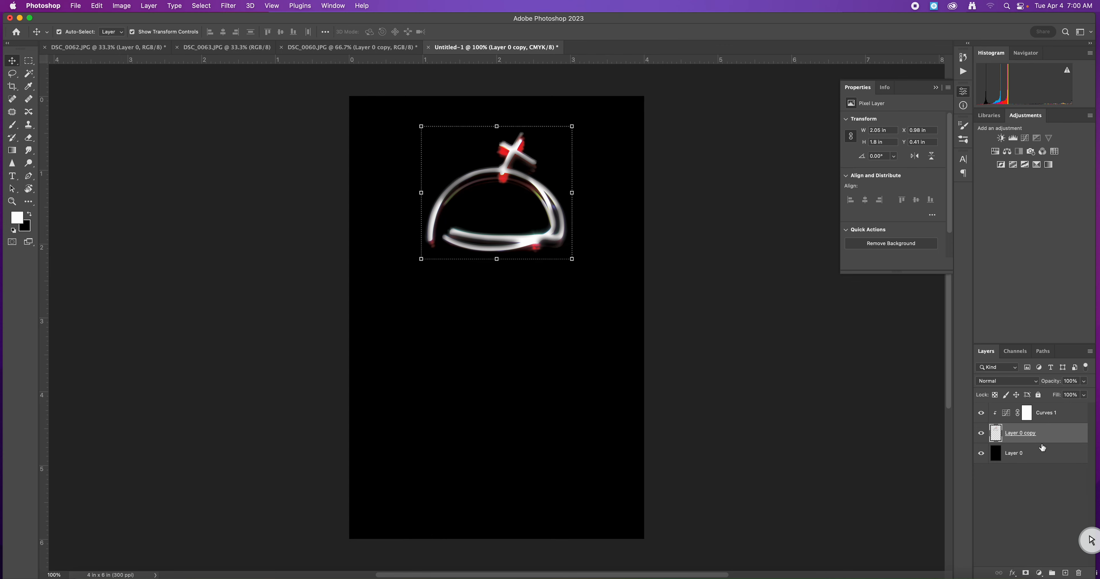
left_click(1053, 417)
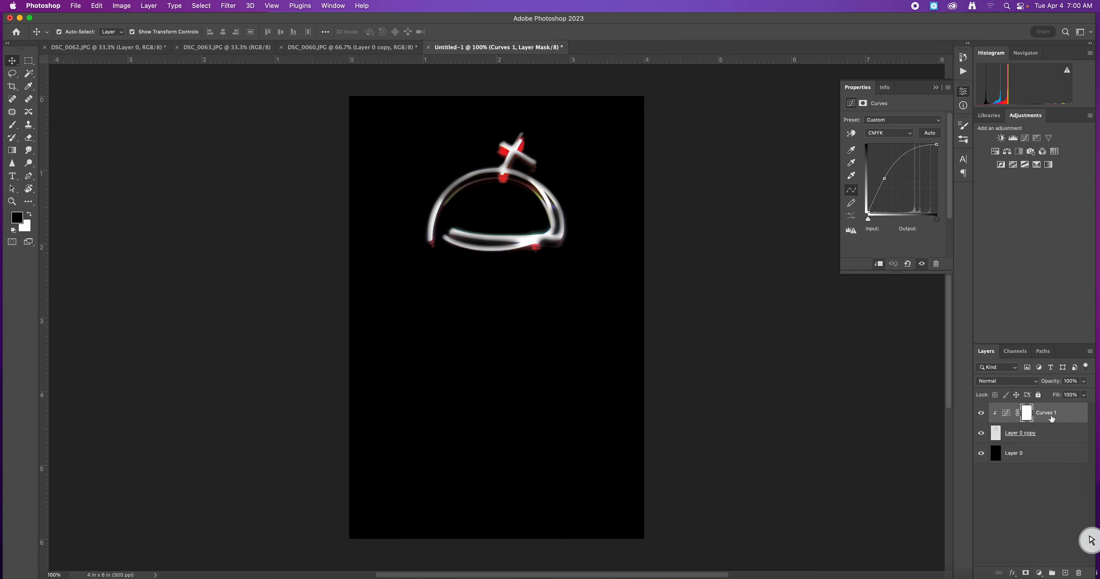
left_click(1042, 437)
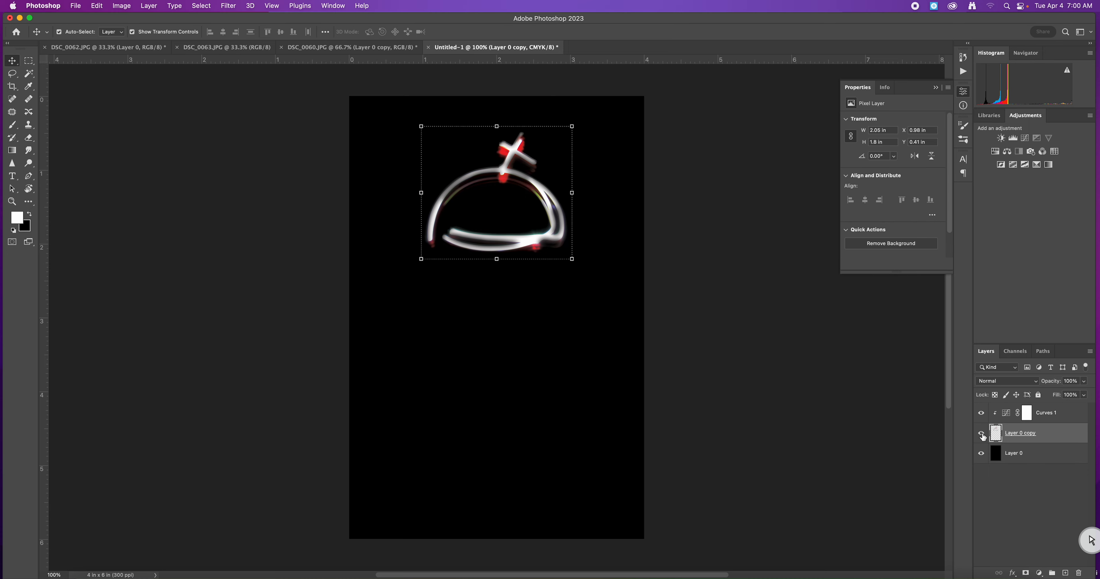
left_click(1066, 572)
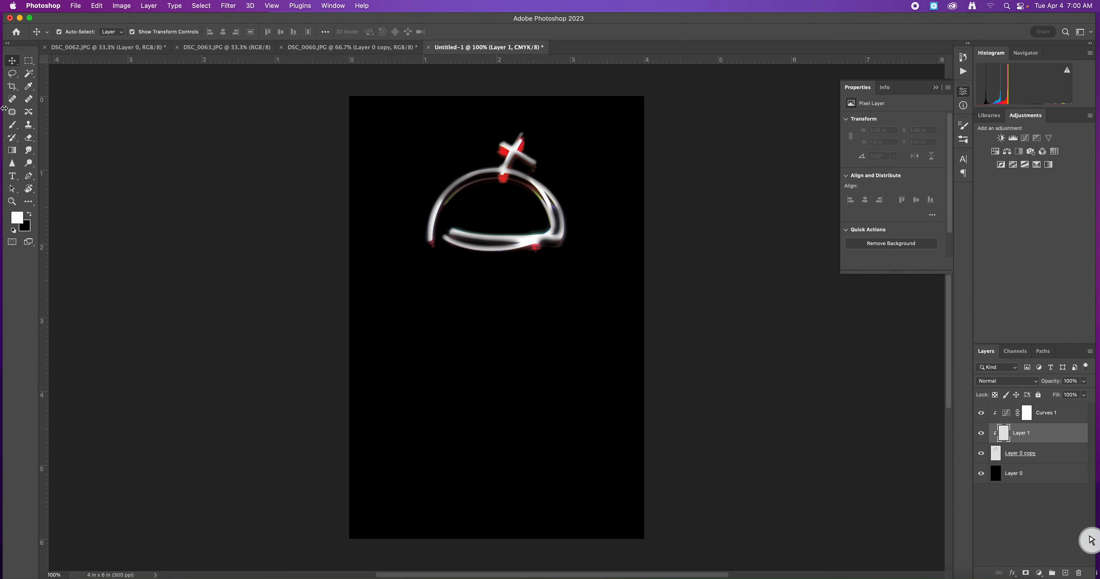
- Paint bright pink over the dome and cross on the clipped layer with the Brush Tool
left_click(13, 125)
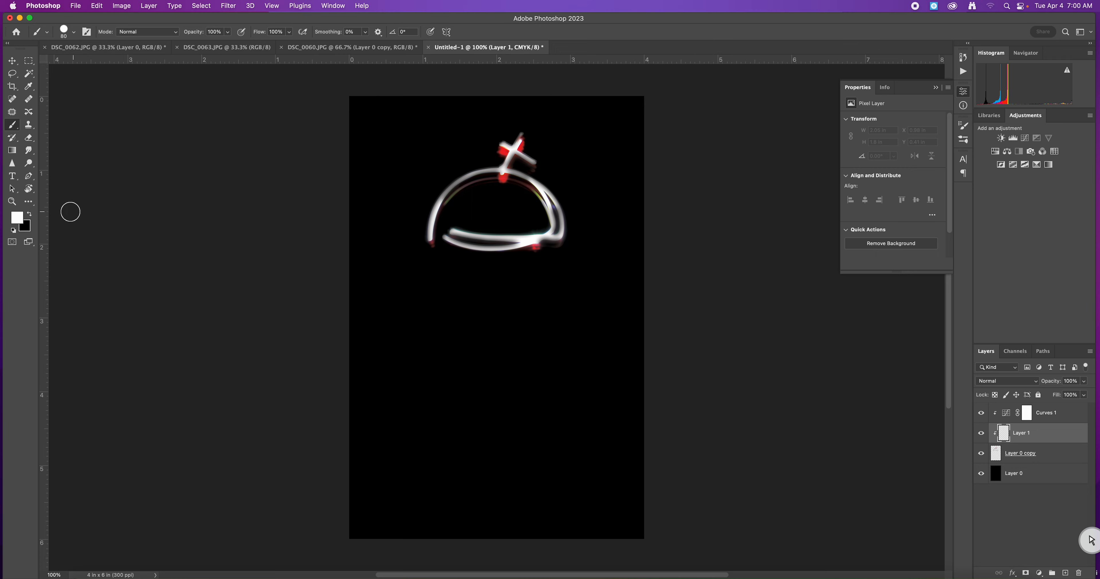
left_click(17, 219)
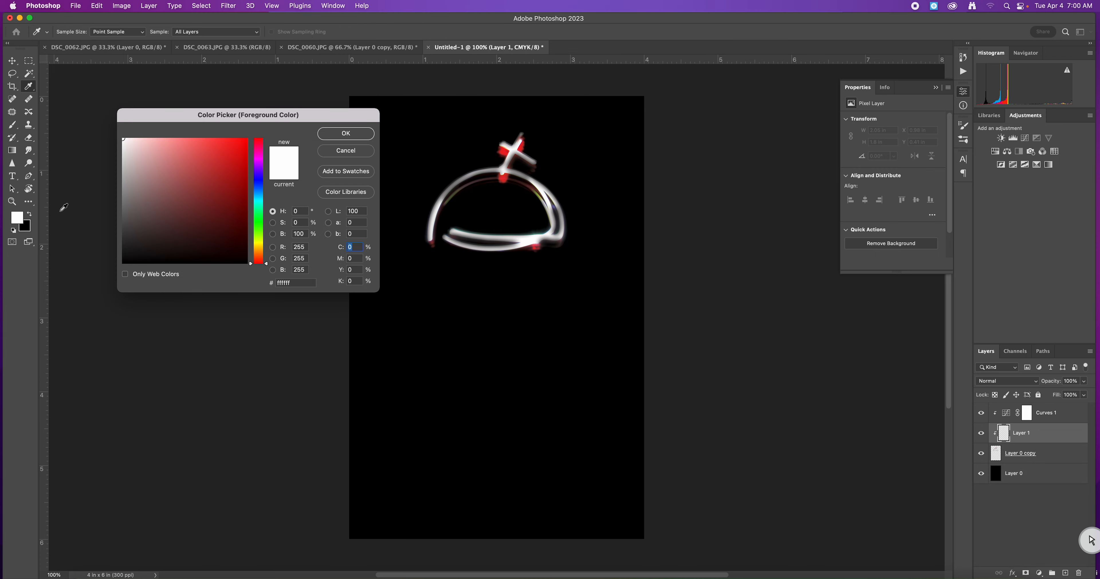
left_click(260, 164)
left_click(241, 145)
left_click(345, 133)
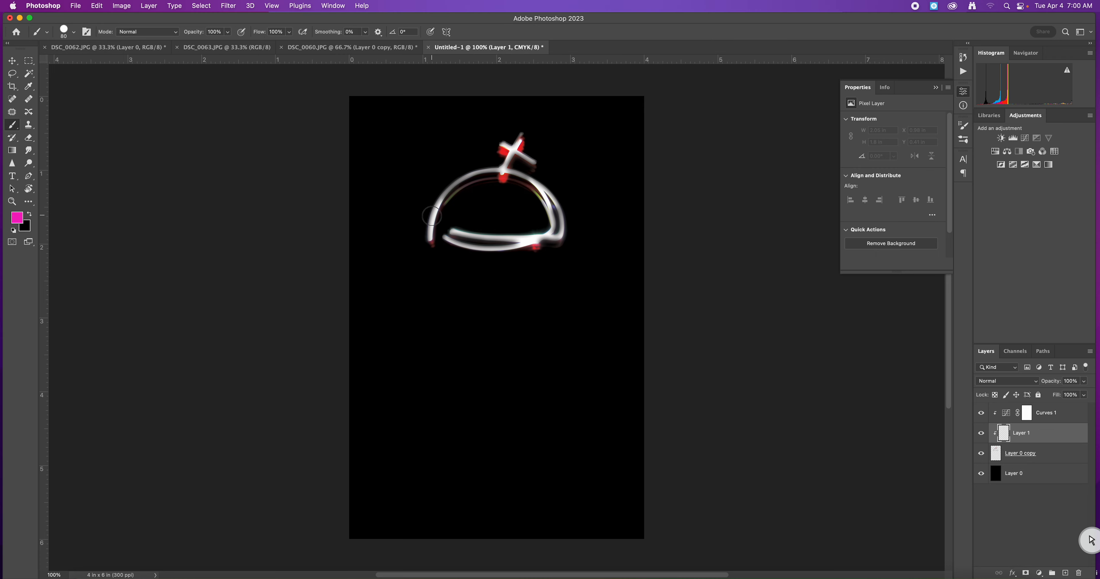
mouse_move(432, 243)
left_mouse_down()
mouse_move(443, 196)
mouse_move(509, 166)
mouse_move(517, 139)
mouse_move(502, 145)
mouse_move(535, 160)
mouse_move(505, 168)
mouse_move(547, 203)
mouse_move(557, 242)
mouse_move(550, 206)
mouse_move(494, 178)
mouse_move(532, 189)
mouse_move(549, 230)
mouse_move(529, 243)
mouse_move(449, 239)
mouse_move(485, 250)
mouse_move(553, 231)
left_mouse_up()
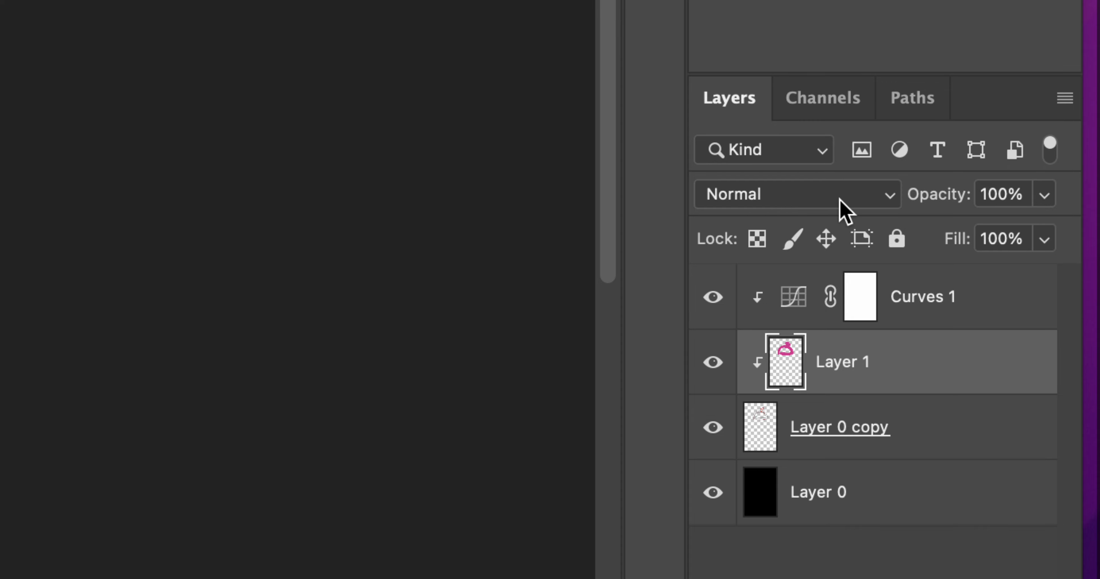
- Set the pink paint layer's blend mode to Linear Burn, and pull the Curves adjustment point to about input 50, output 29
left_click(897, 314)
left_click(890, 372)
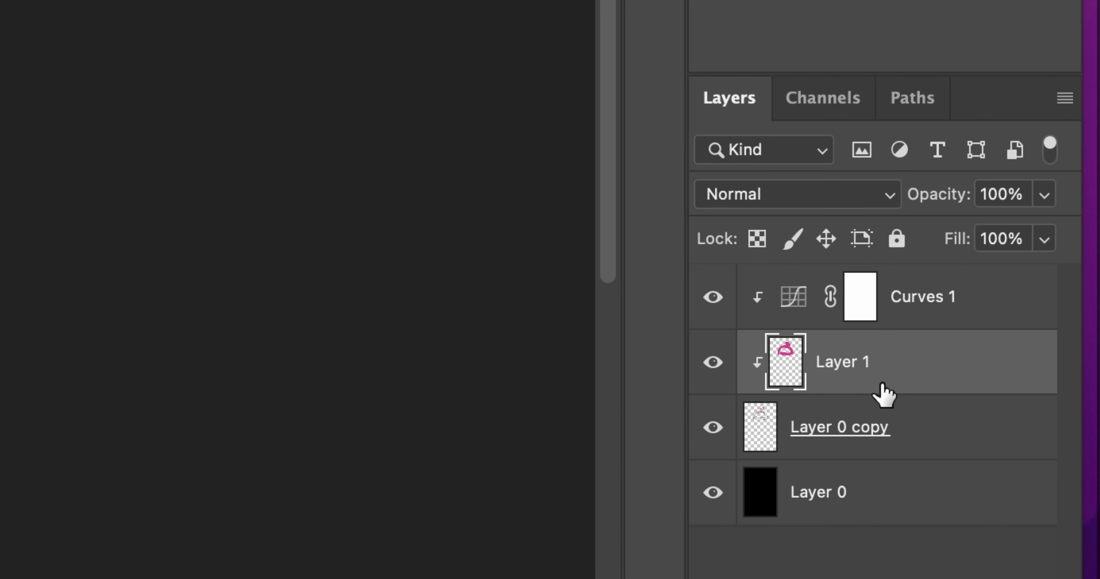
left_click(897, 427)
left_click(877, 371)
left_click(774, 197)
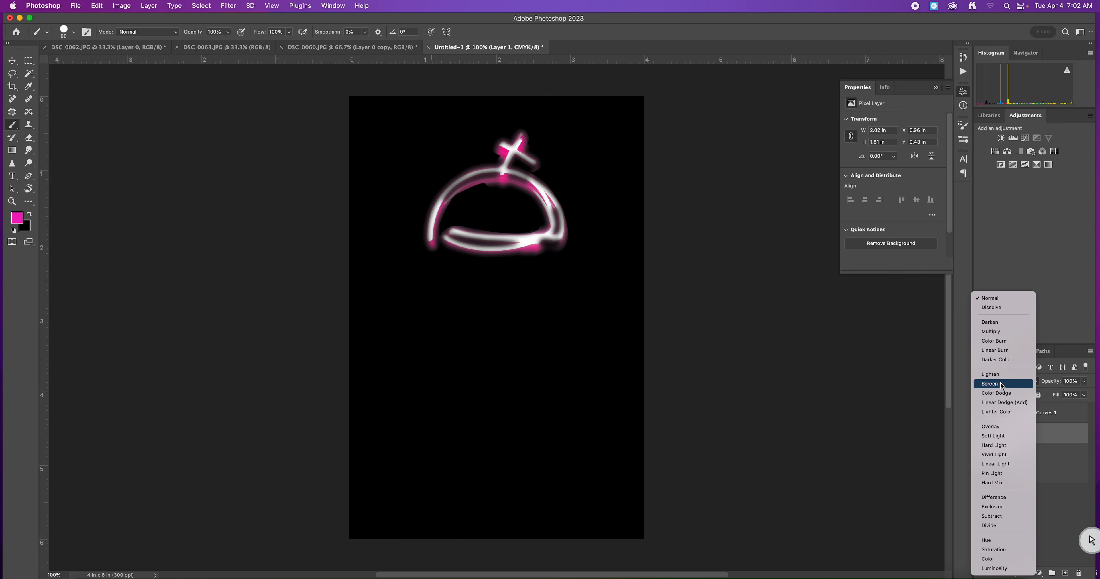
left_click(1000, 352)
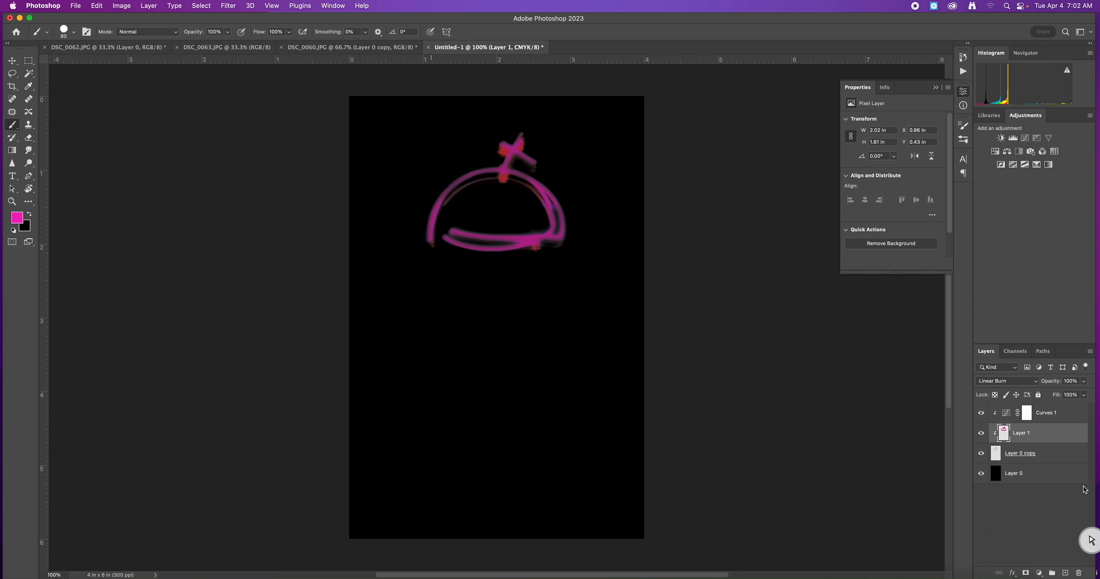
left_click(1008, 416)
left_click_drag(884, 179, 903, 192)
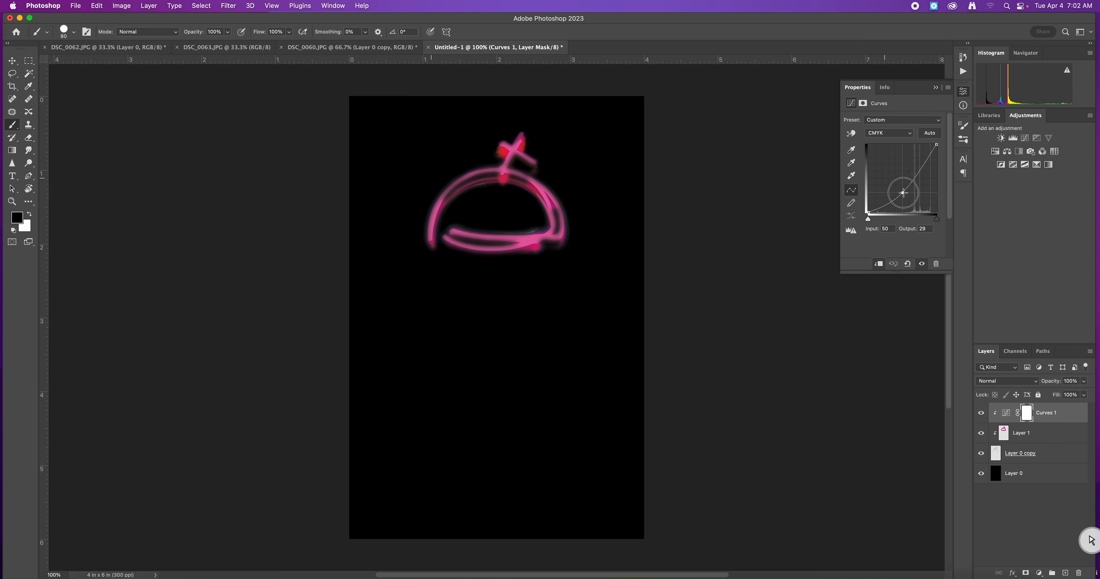
- Set up the Eraser Tool for Layer 0 copy with a lower hardness and a brush size of 25
left_click(1039, 455)
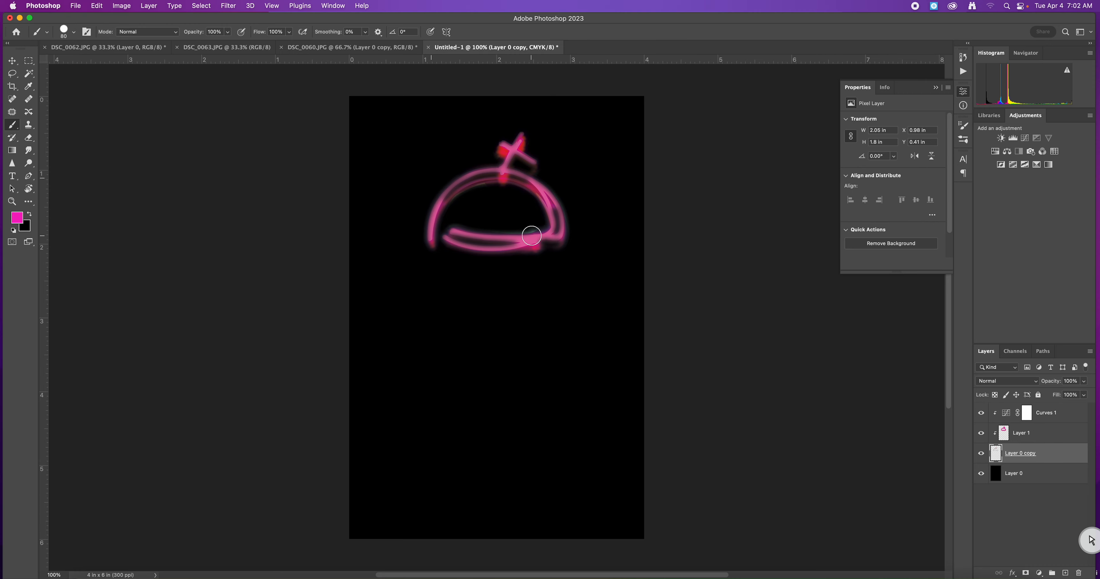
key("super+equal")
key("super+equal")
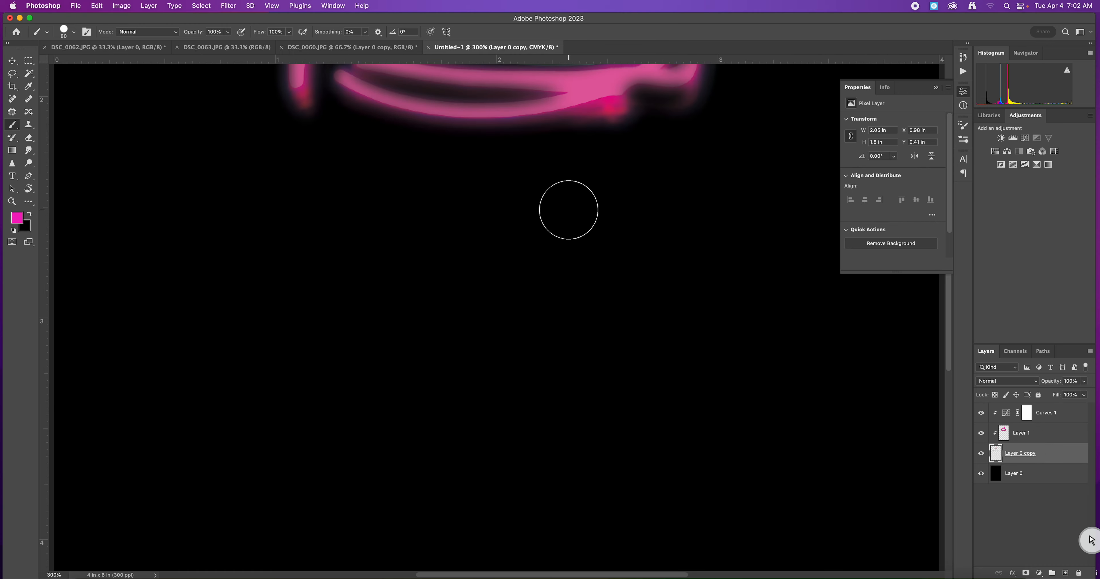
scroll(548, 184, "up", 6)
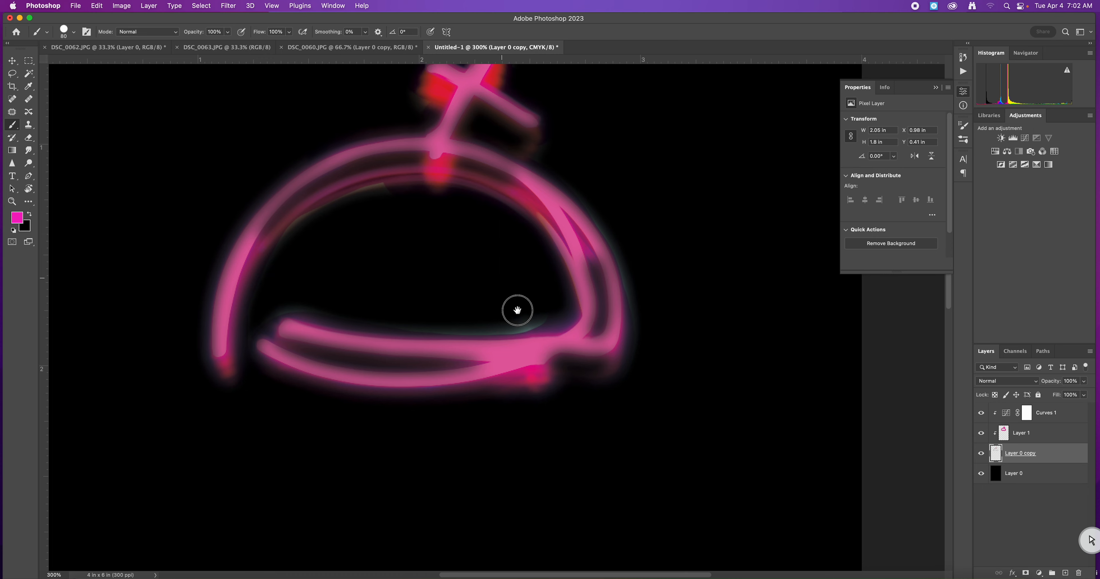
scroll(498, 305, "up", 4)
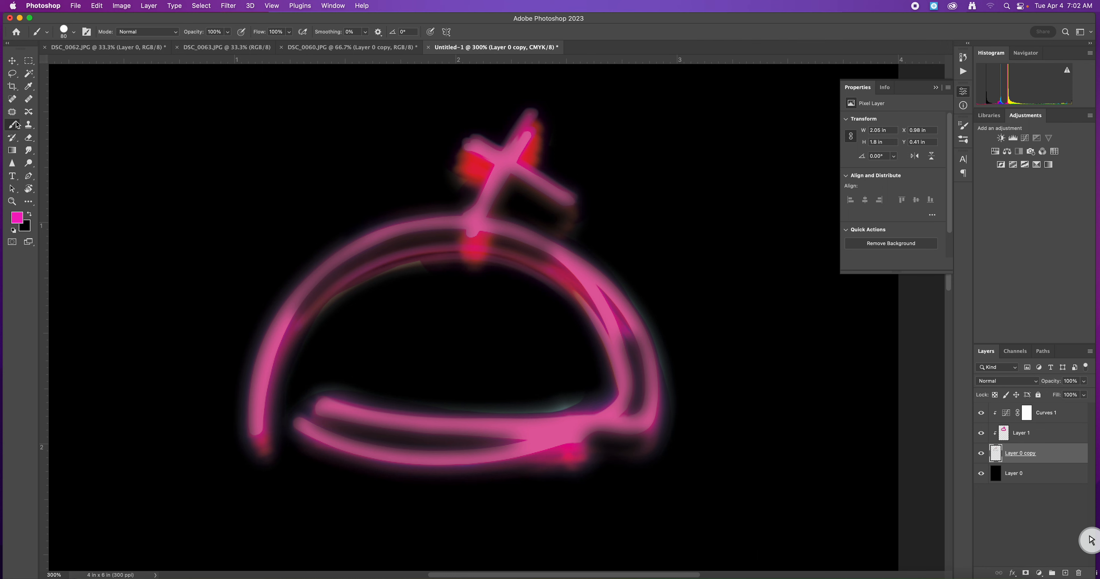
left_click(29, 140)
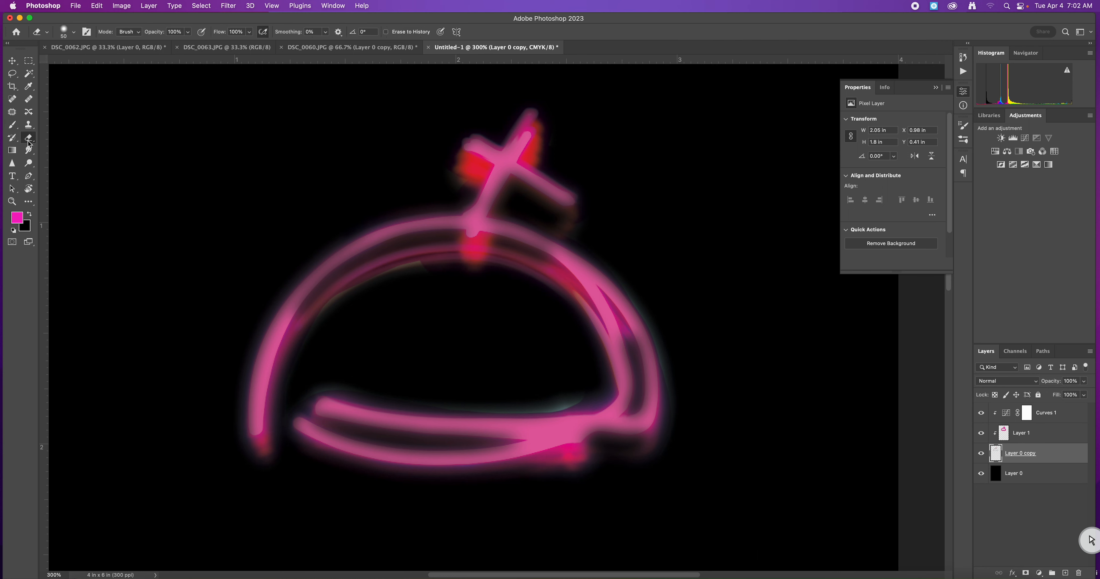
left_click(75, 33)
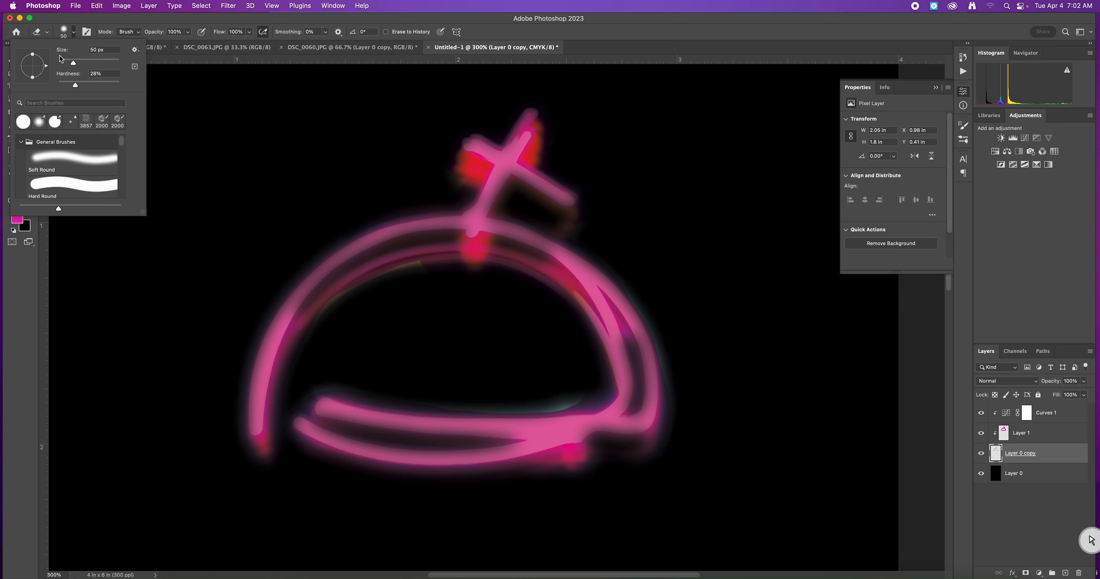
mouse_move(76, 87)
left_mouse_down()
mouse_move(135, 85)
mouse_move(67, 87)
left_mouse_up()
left_click(152, 20)
key("[")
key("]")
- Erase the stray glow around the cross's arm, the dome's outer edge and the dome's inner edges
mouse_move(576, 220)
left_mouse_down()
mouse_move(556, 224)
mouse_move(606, 258)
mouse_move(656, 322)
mouse_move(671, 472)
left_mouse_up()
mouse_move(630, 288)
left_mouse_down()
mouse_move(590, 251)
mouse_move(441, 172)
mouse_move(468, 198)
left_mouse_up()
mouse_move(443, 274)
left_mouse_down()
mouse_move(418, 265)
mouse_move(364, 290)
mouse_move(411, 272)
mouse_move(508, 272)
left_mouse_up()
mouse_move(614, 362)
left_mouse_down()
mouse_move(597, 368)
mouse_move(595, 395)
mouse_move(568, 400)
mouse_move(307, 388)
left_mouse_up()
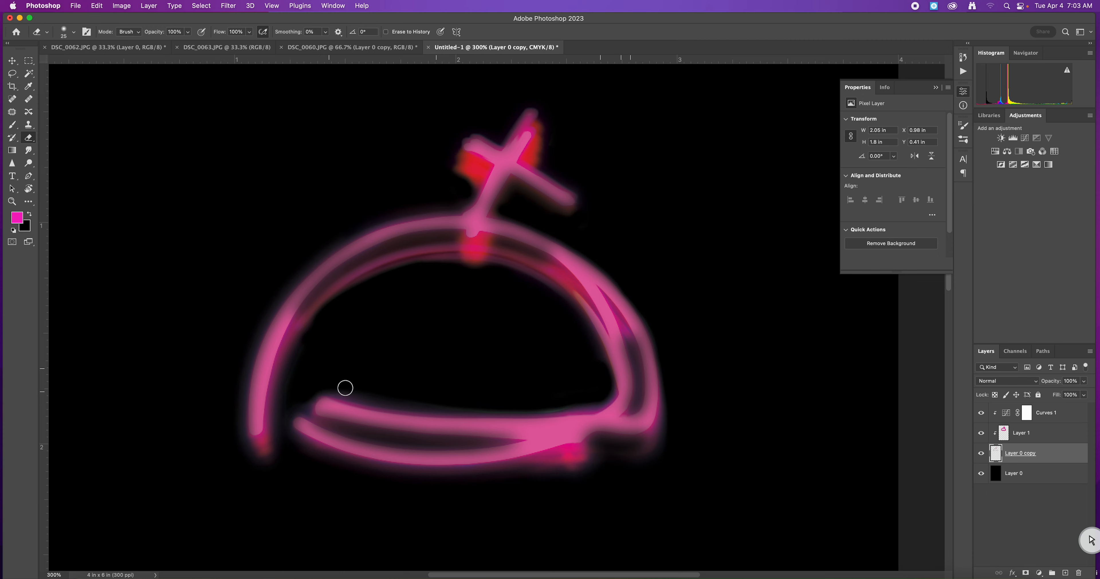
mouse_move(438, 401)
left_mouse_down()
mouse_move(557, 406)
mouse_move(598, 395)
left_mouse_up()
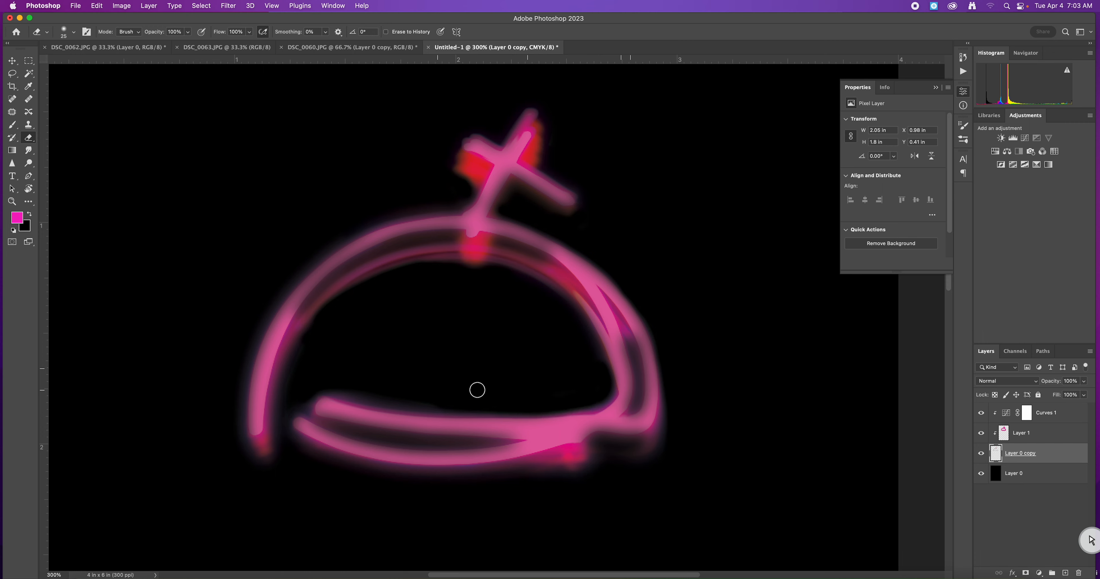